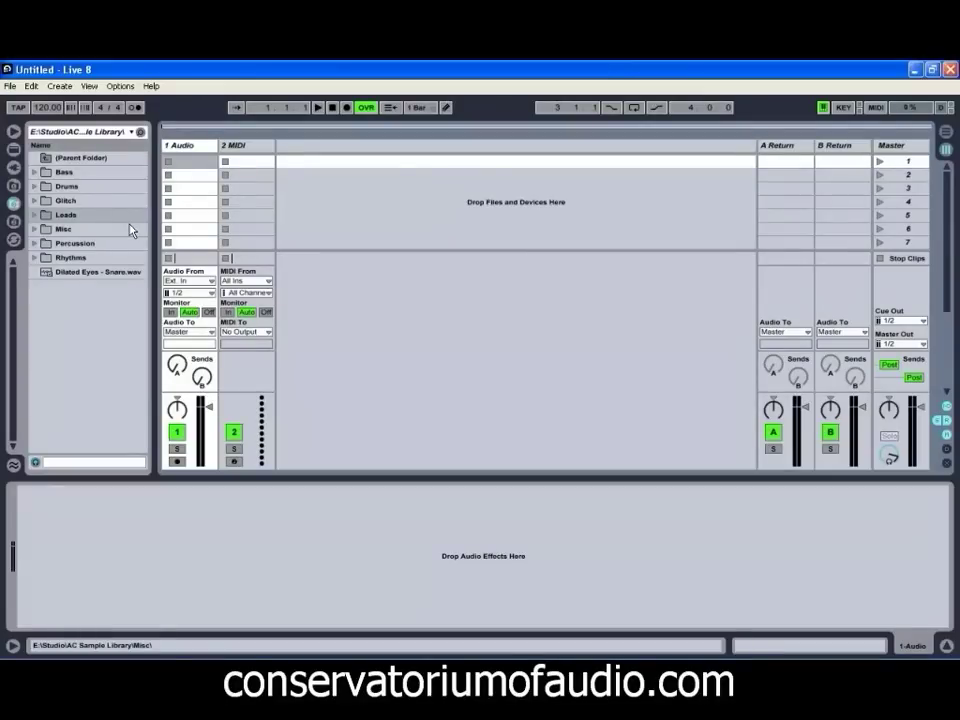
- Audition the Full Kit and Full drum loops in the sample library's Drums folder, including Full - Buoyant - L5.wav
{"action": "left_click", "coordinate": [34, 187]}
{"action": "scroll", "coordinate": [55, 232], "scroll_direction": "down", "scroll_amount": 3}
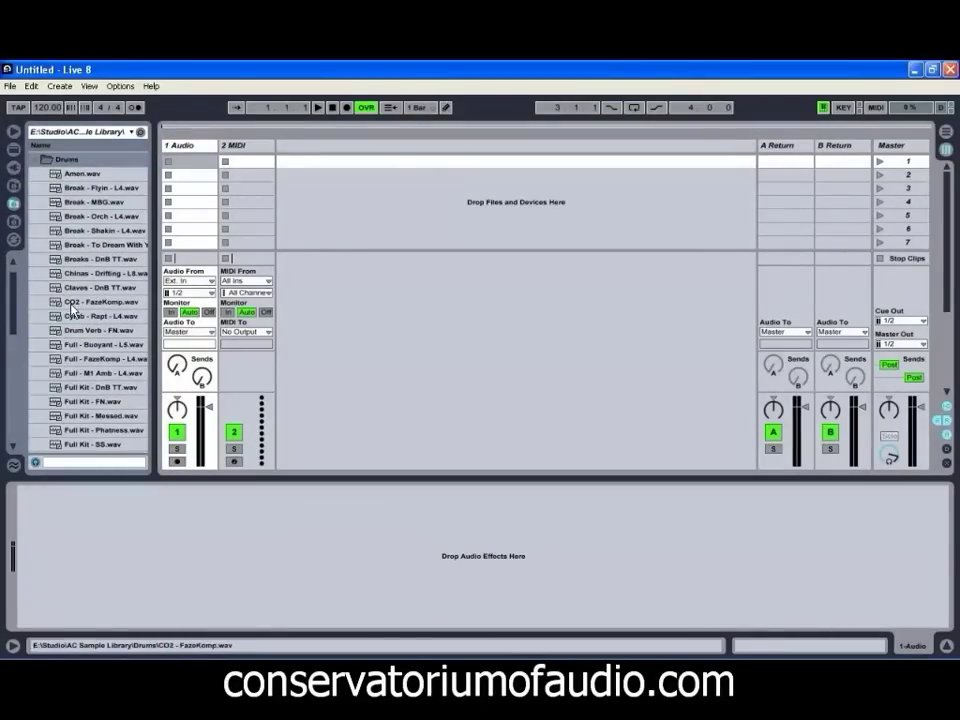
{"action": "scroll", "coordinate": [72, 310], "scroll_direction": "down", "scroll_amount": 1}
{"action": "left_click", "coordinate": [88, 361]}
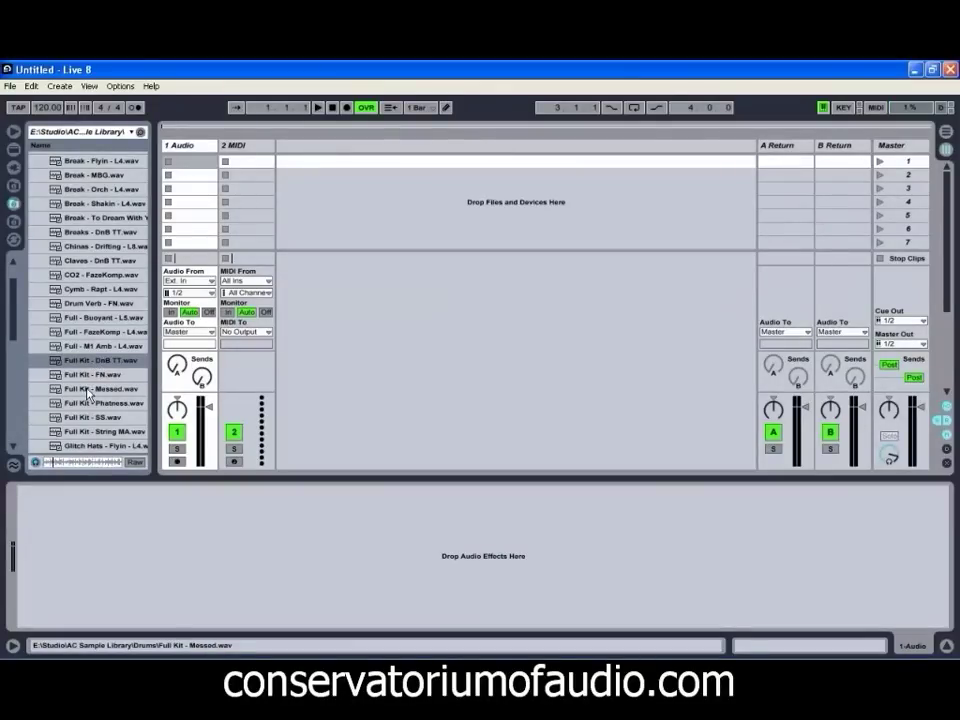
{"action": "left_click", "coordinate": [88, 403]}
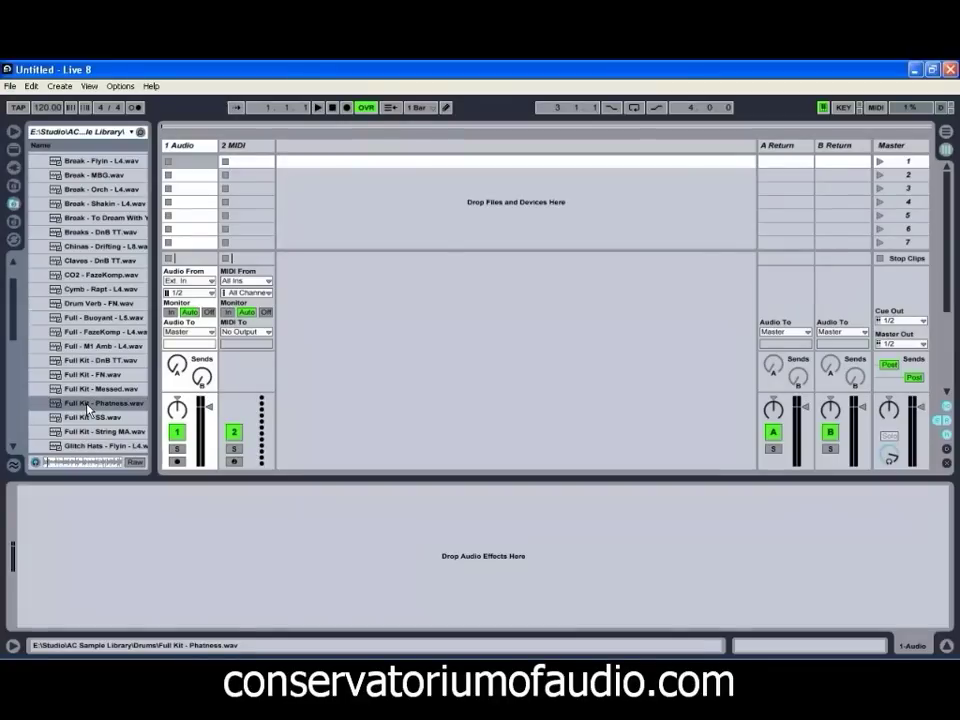
{"action": "left_click", "coordinate": [88, 417]}
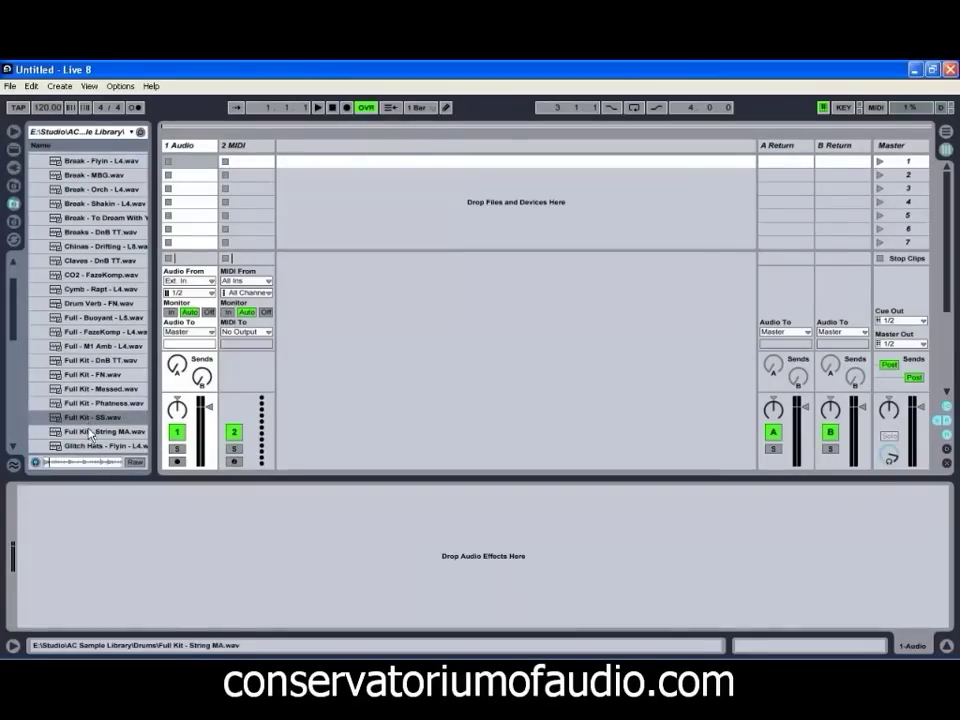
{"action": "left_click", "coordinate": [88, 432]}
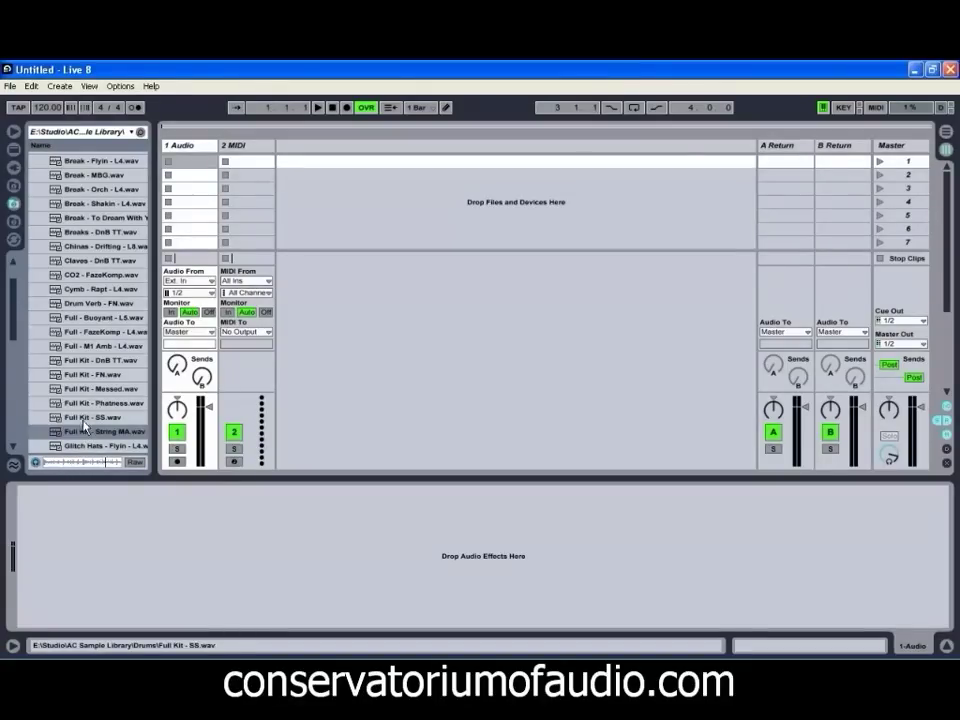
{"action": "left_click", "coordinate": [88, 374]}
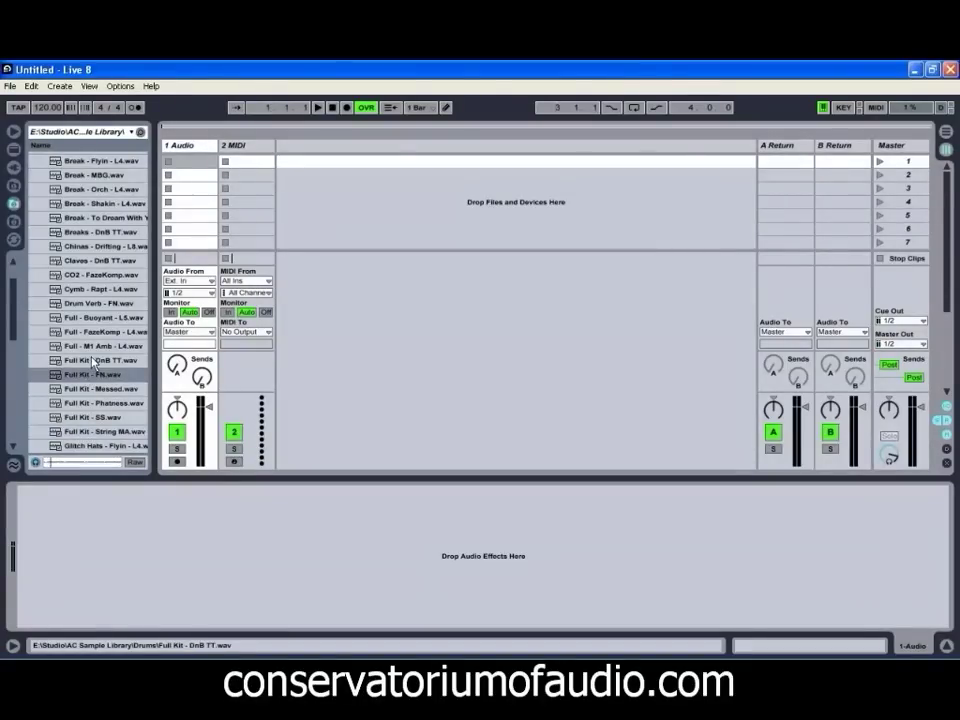
{"action": "left_click", "coordinate": [90, 331]}
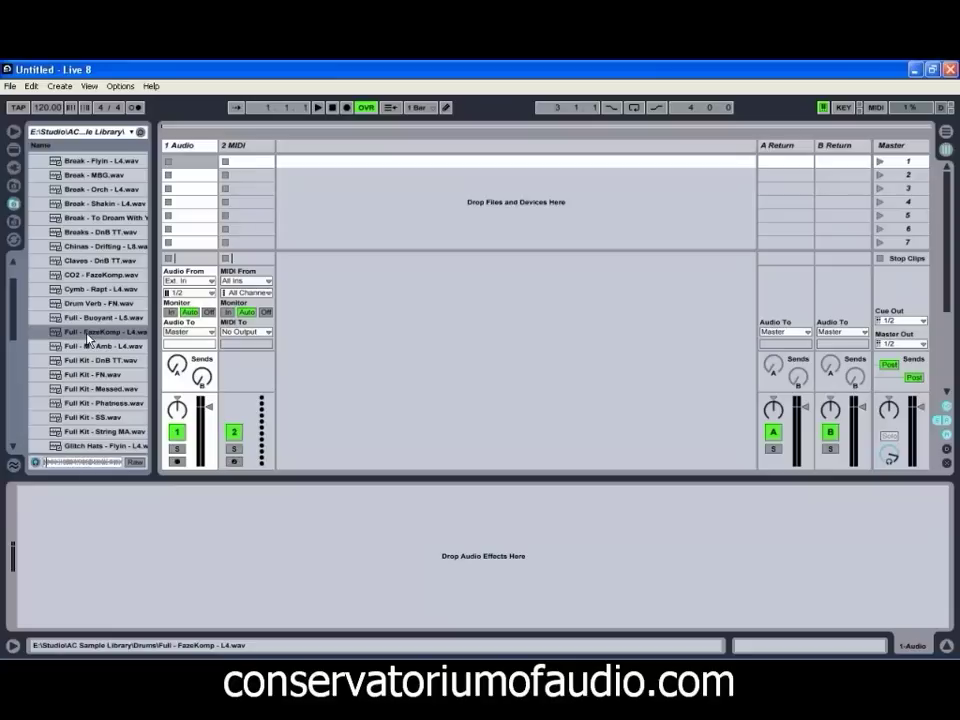
{"action": "left_click", "coordinate": [90, 318]}
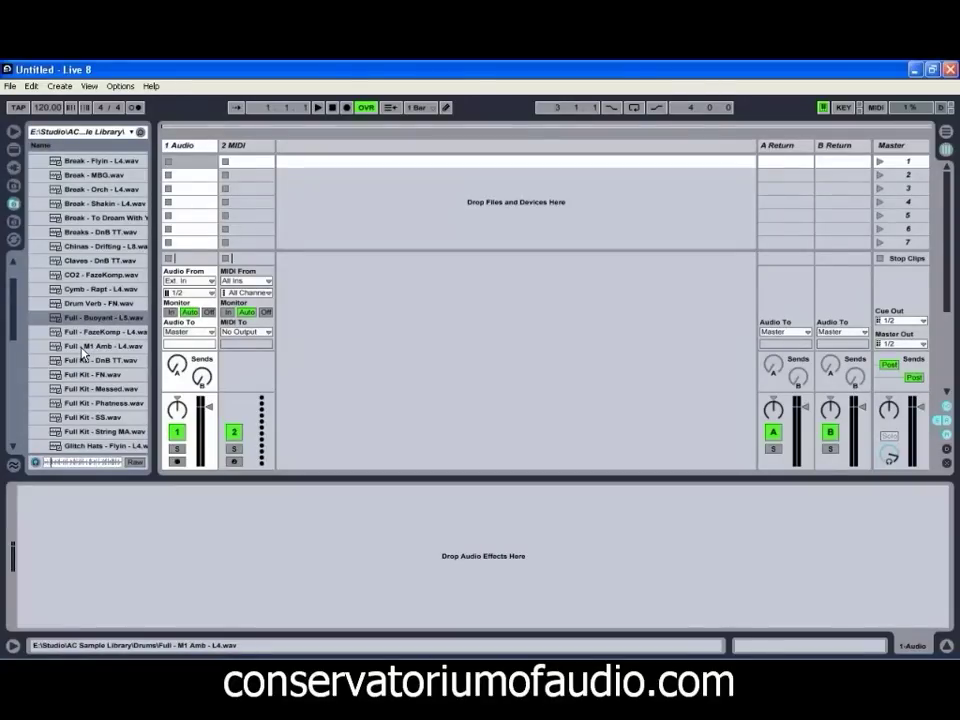
- Load Full - Buoyant - L5.wav into the first clip slot of 1 Audio, shorten its loop to 4 bars and play it
{"action": "left_click_drag", "start_coordinate": [88, 318], "coordinate": [193, 168]}
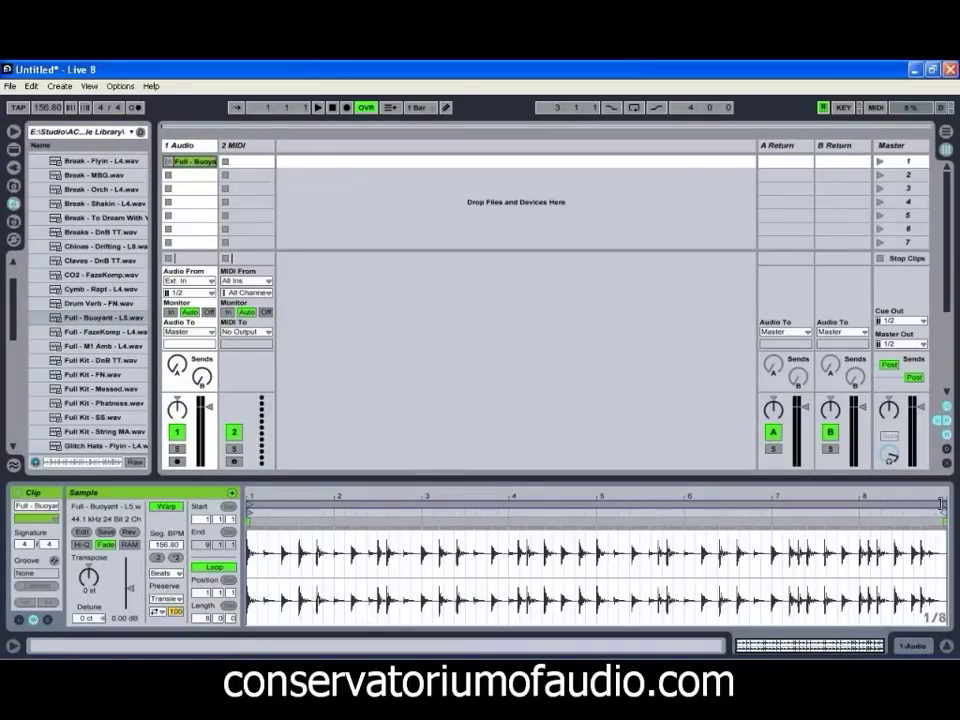
{"action": "mouse_move", "coordinate": [941, 504]}
{"action": "left_mouse_down"}
{"action": "mouse_move", "coordinate": [529, 514]}
{"action": "mouse_move", "coordinate": [597, 538]}
{"action": "left_mouse_up"}
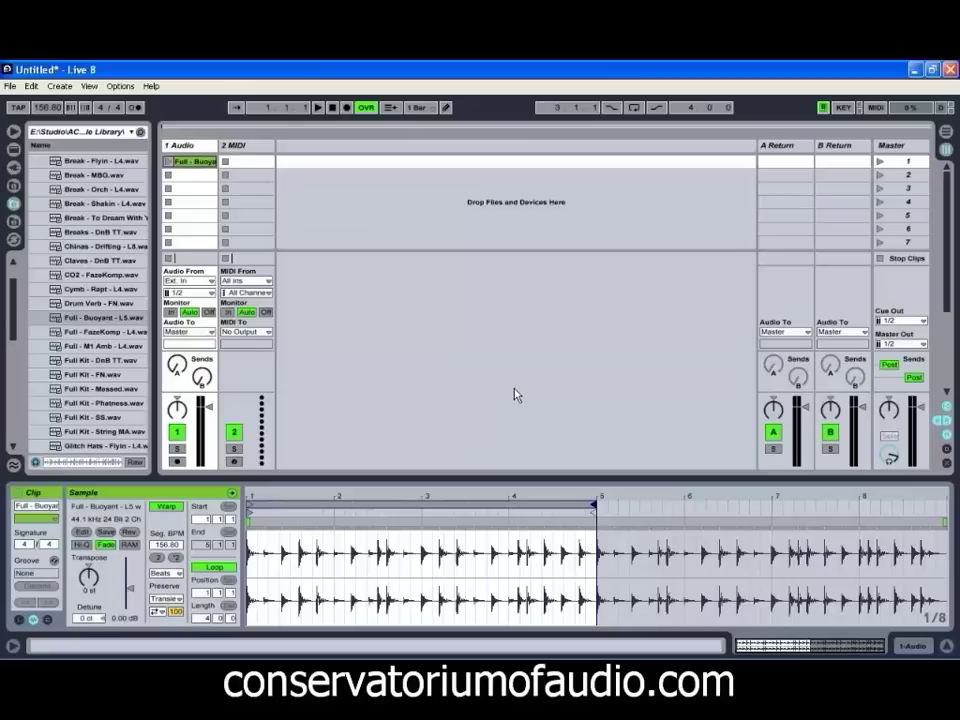
{"action": "key", "text": "space"}
{"action": "left_click", "coordinate": [170, 161]}
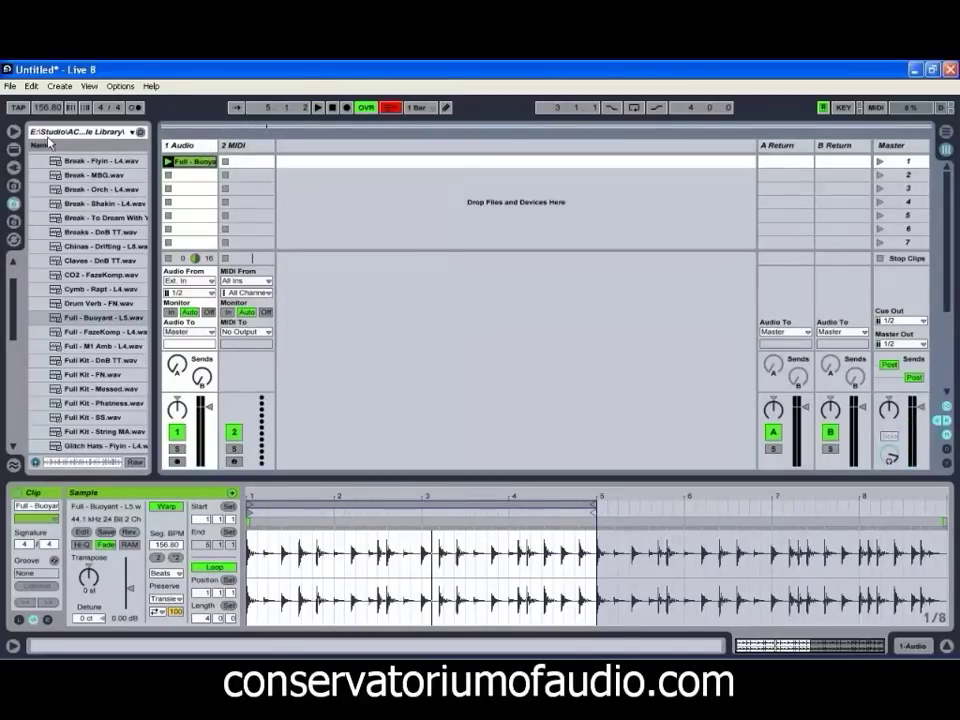
- Add a Compressor from the audio effects to the 1 Audio track, using the Opto envelope, with the clip playing
{"action": "left_click", "coordinate": [14, 149]}
{"action": "scroll", "coordinate": [54, 200], "scroll_direction": "down", "scroll_amount": 5}
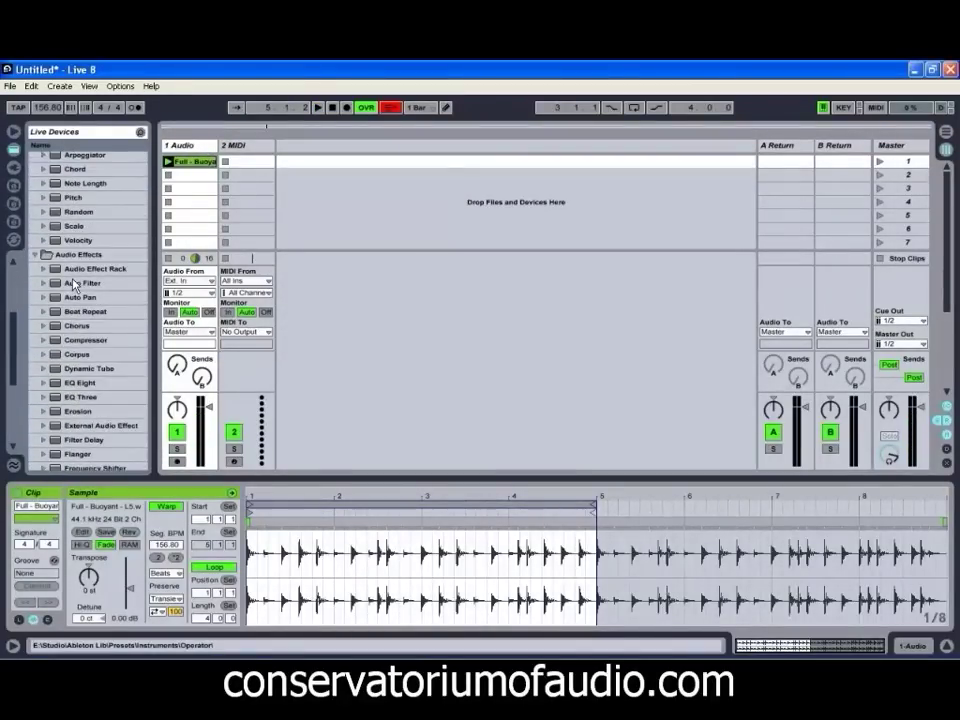
{"action": "double_click", "coordinate": [57, 343]}
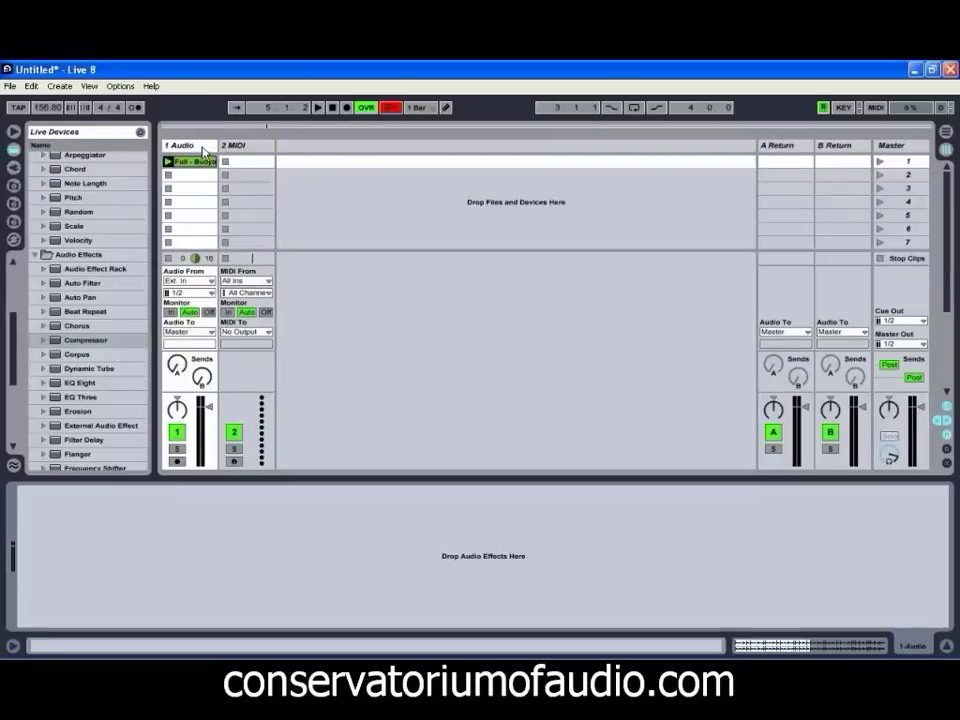
{"action": "key", "text": "space"}
{"action": "left_click", "coordinate": [37, 539]}
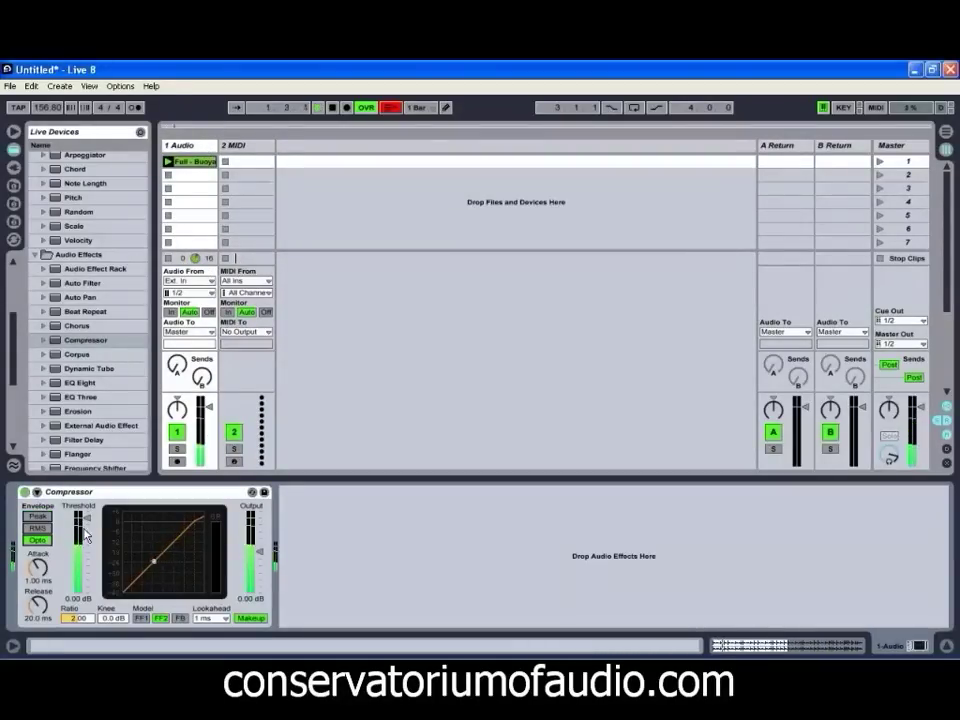
- Set the compressor's threshold to -19.5 dB, ratio 5.33, attack 23.6 ms, release 70.6 ms and output -6.28 dB, and stop playback
{"action": "left_click_drag", "start_coordinate": [88, 520], "coordinate": [88, 532]}
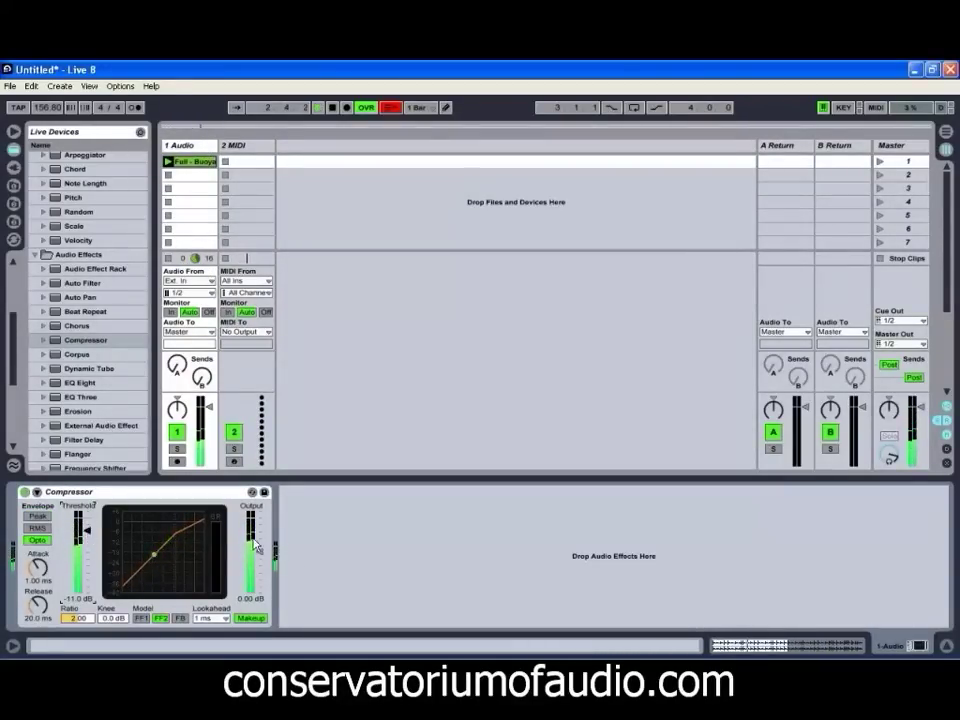
{"action": "left_click_drag", "start_coordinate": [262, 555], "coordinate": [262, 559]}
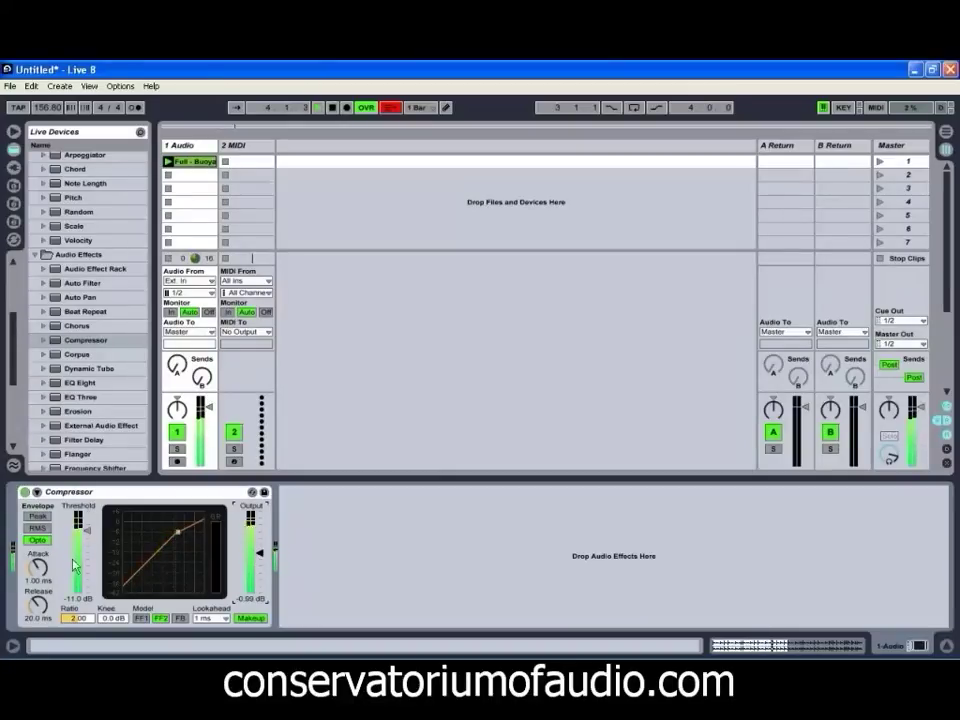
{"action": "left_click_drag", "start_coordinate": [38, 576], "coordinate": [38, 562]}
{"action": "left_click_drag", "start_coordinate": [43, 617], "coordinate": [78, 600]}
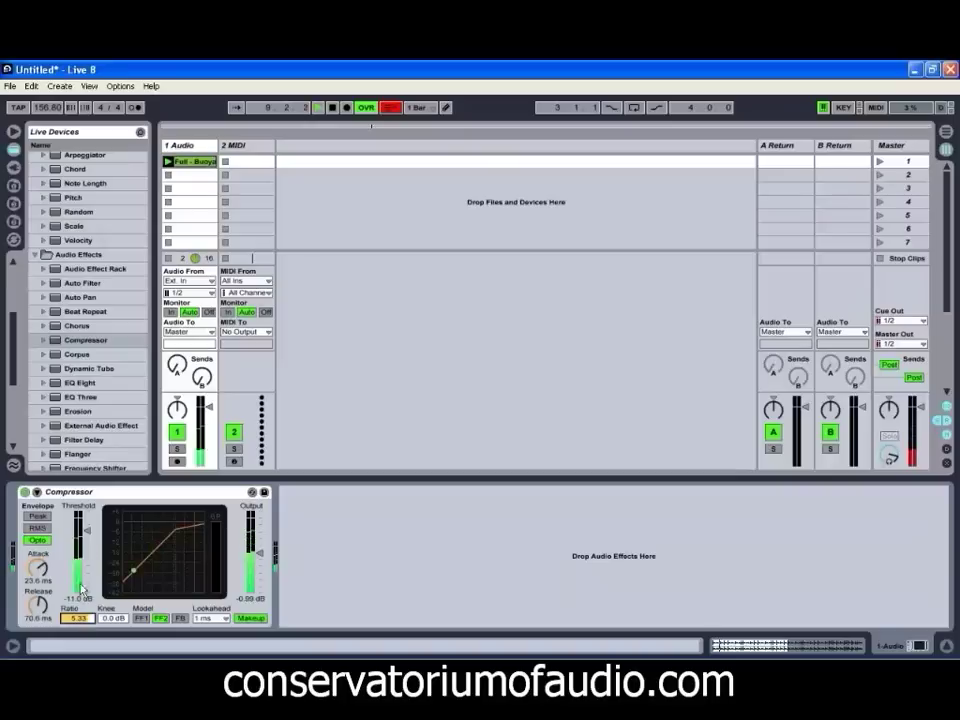
{"action": "left_click_drag", "start_coordinate": [89, 531], "coordinate": [88, 545]}
{"action": "left_click_drag", "start_coordinate": [259, 553], "coordinate": [259, 565]}
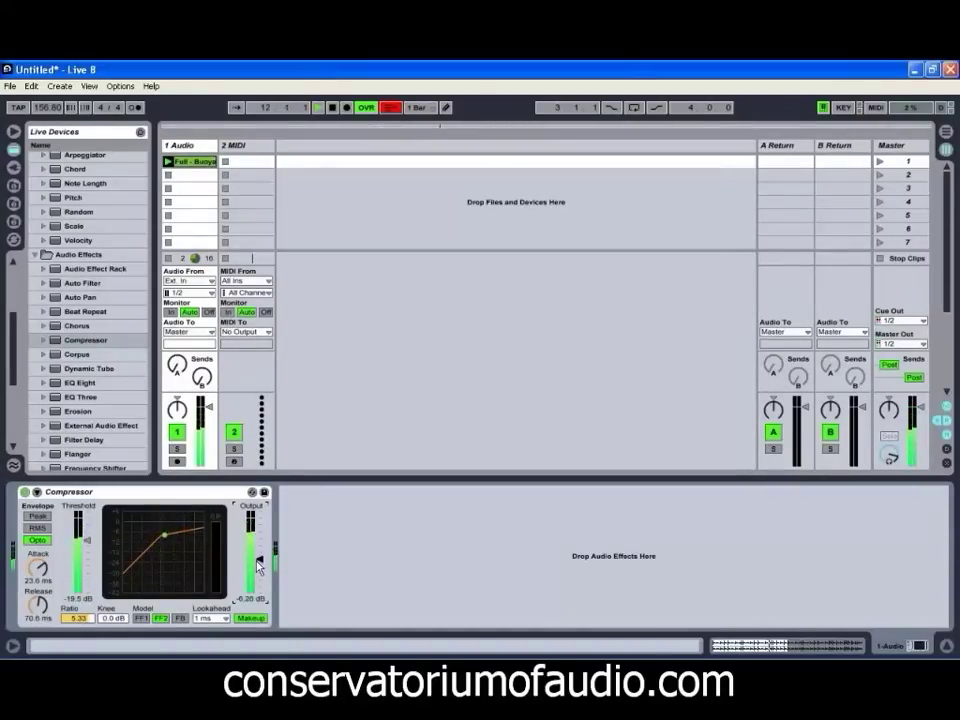
{"action": "key", "text": "space"}
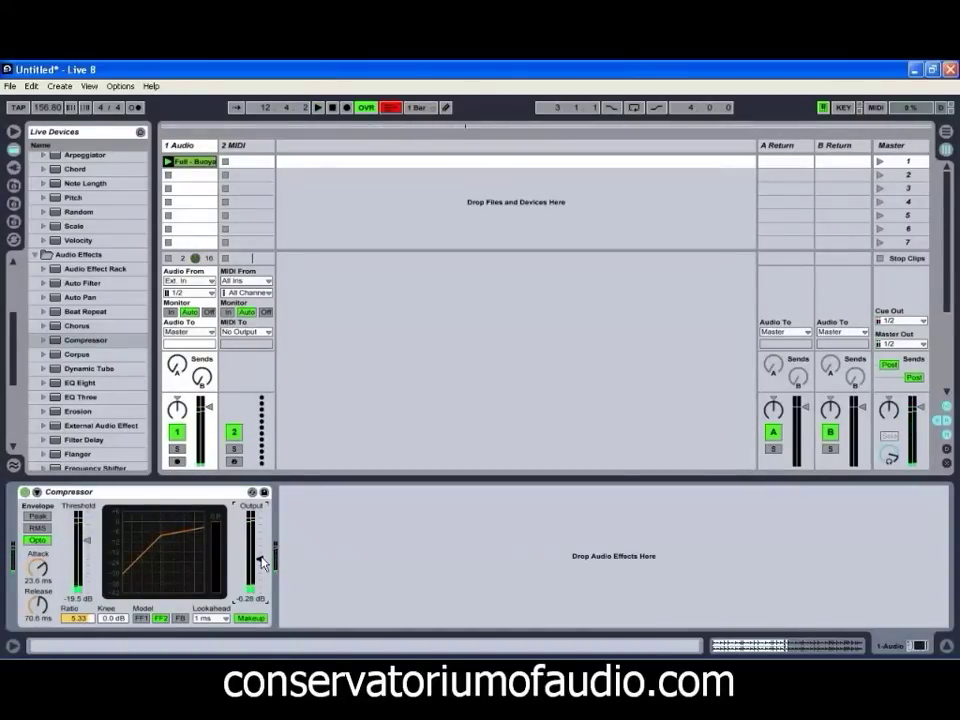
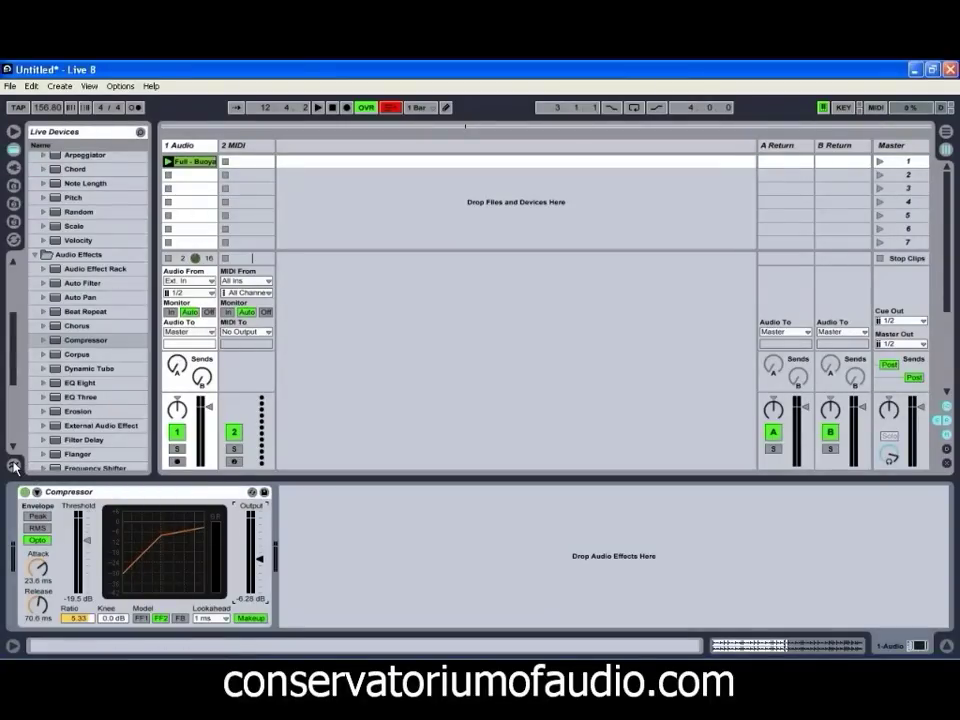
- Show the Groove Pool and widen the browser area until all groove parameter columns fit
{"action": "left_click", "coordinate": [14, 466]}
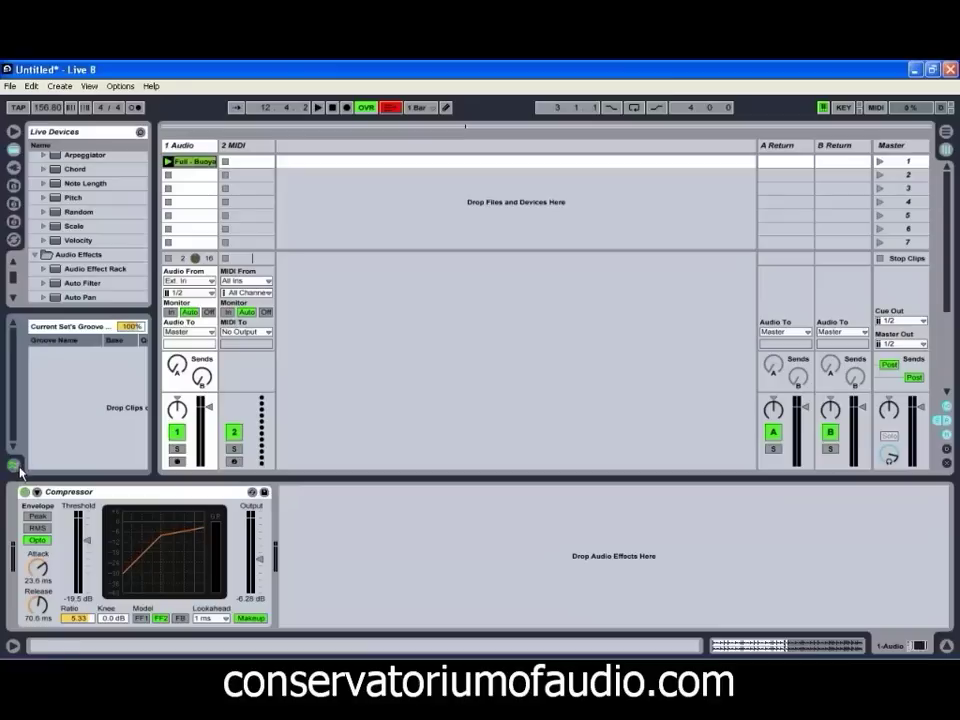
{"action": "left_click", "coordinate": [14, 466]}
{"action": "left_click", "coordinate": [14, 466]}
{"action": "left_click_drag", "start_coordinate": [155, 428], "coordinate": [292, 426]}
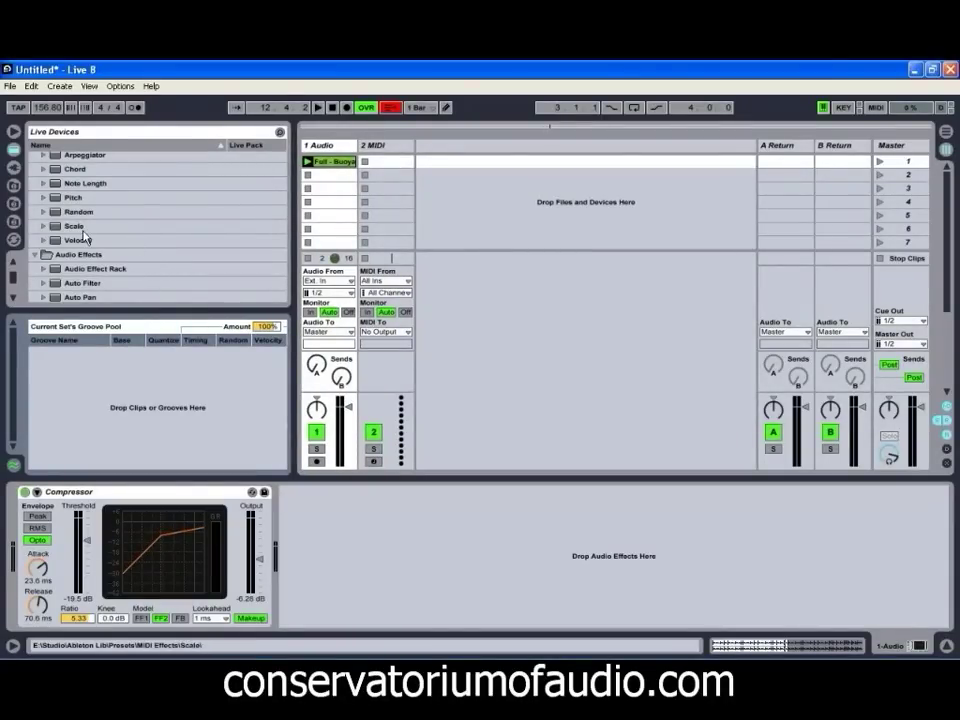
- Look through the groove categories in the library's Grooves folder
{"action": "left_click", "coordinate": [13, 185]}
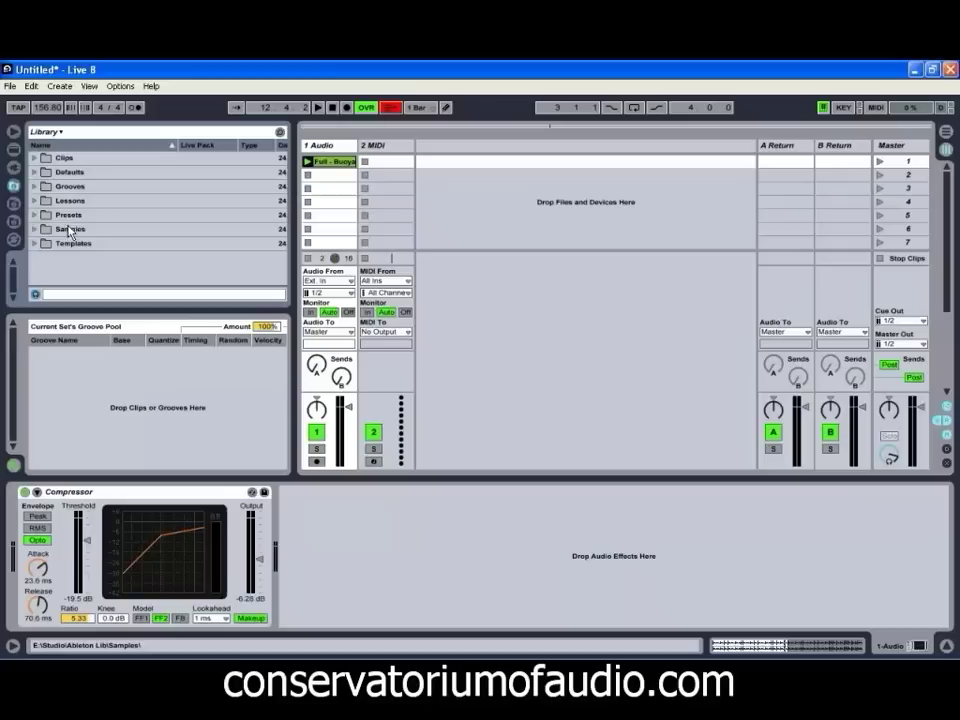
{"action": "left_click", "coordinate": [36, 188]}
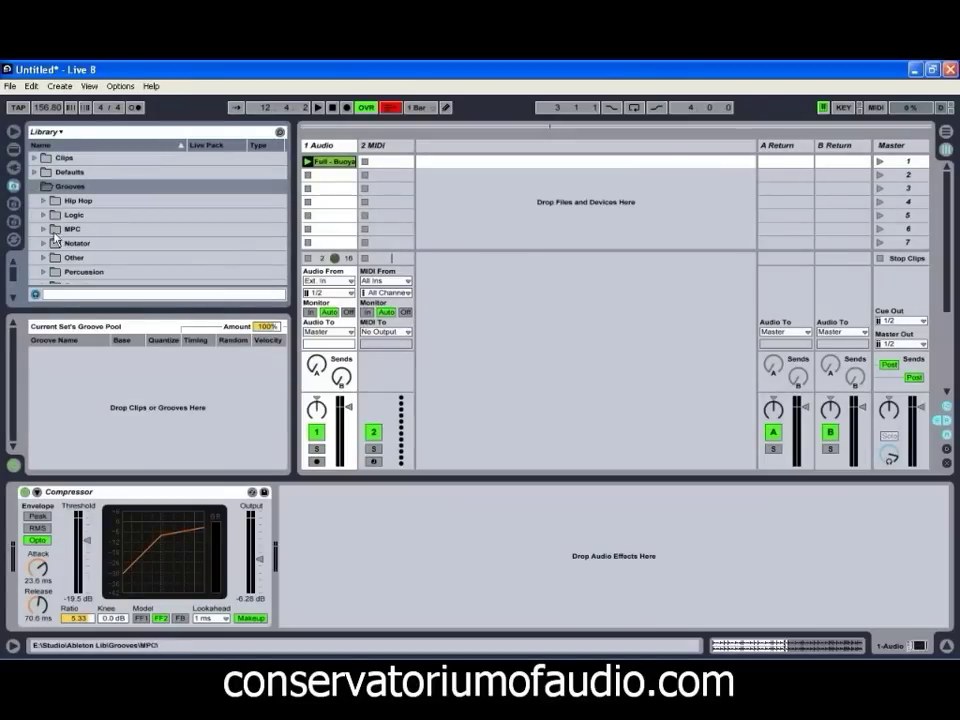
{"action": "scroll", "coordinate": [105, 255], "scroll_direction": "down", "scroll_amount": 3}
{"action": "scroll", "coordinate": [105, 255], "scroll_direction": "down", "scroll_amount": 2}
{"action": "scroll", "coordinate": [103, 253], "scroll_direction": "up", "scroll_amount": 4}
{"action": "scroll", "coordinate": [111, 249], "scroll_direction": "up", "scroll_amount": 1}
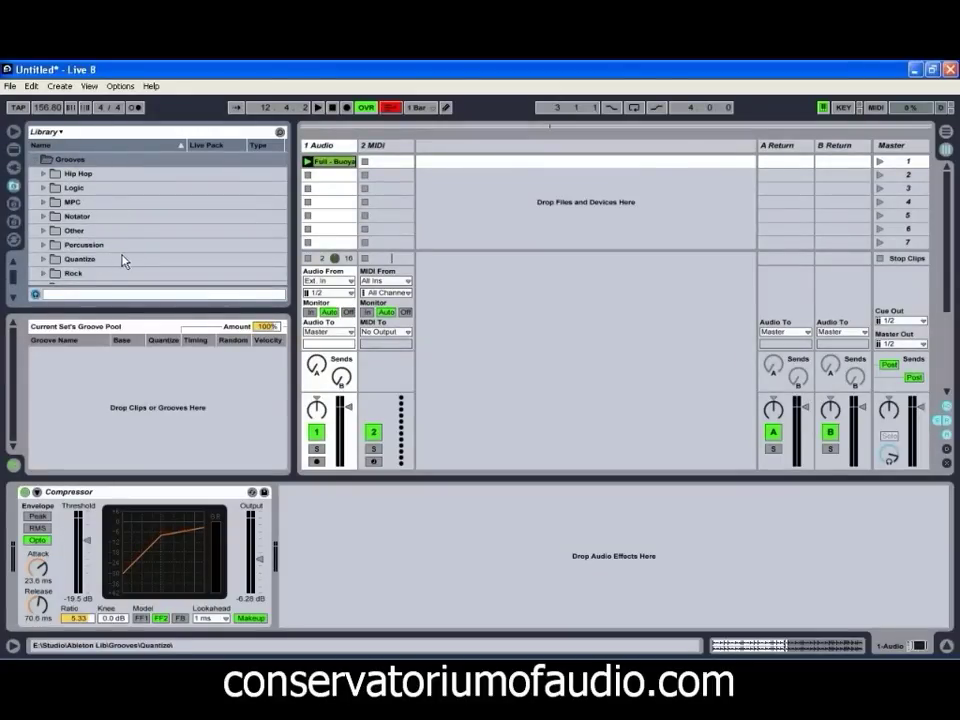
{"action": "scroll", "coordinate": [95, 268], "scroll_direction": "down", "scroll_amount": 2}
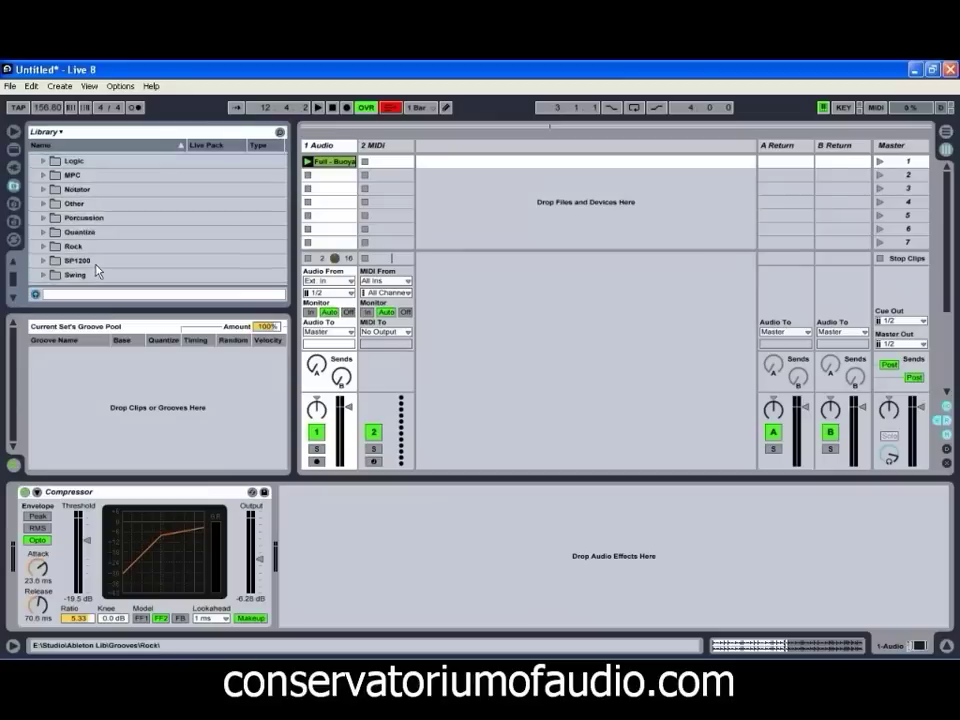
{"action": "scroll", "coordinate": [96, 268], "scroll_direction": "down", "scroll_amount": 2}
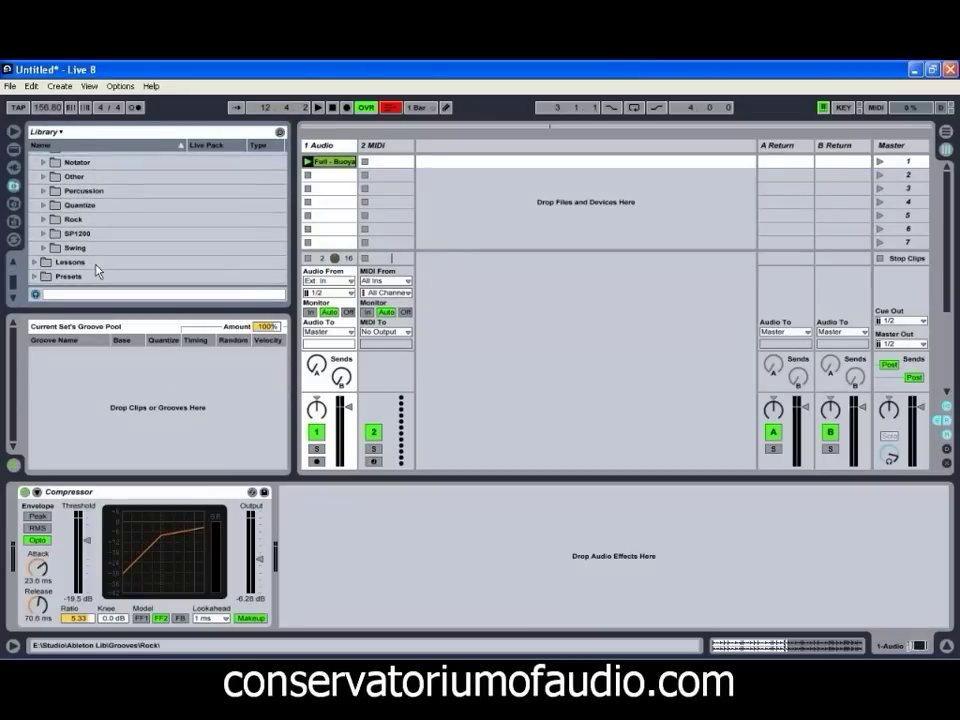
- Apply the Swing 16-1 groove from the Swing folder to the Full - Buoyant clip
{"action": "left_click", "coordinate": [44, 248]}
{"action": "scroll", "coordinate": [113, 238], "scroll_direction": "down", "scroll_amount": 7}
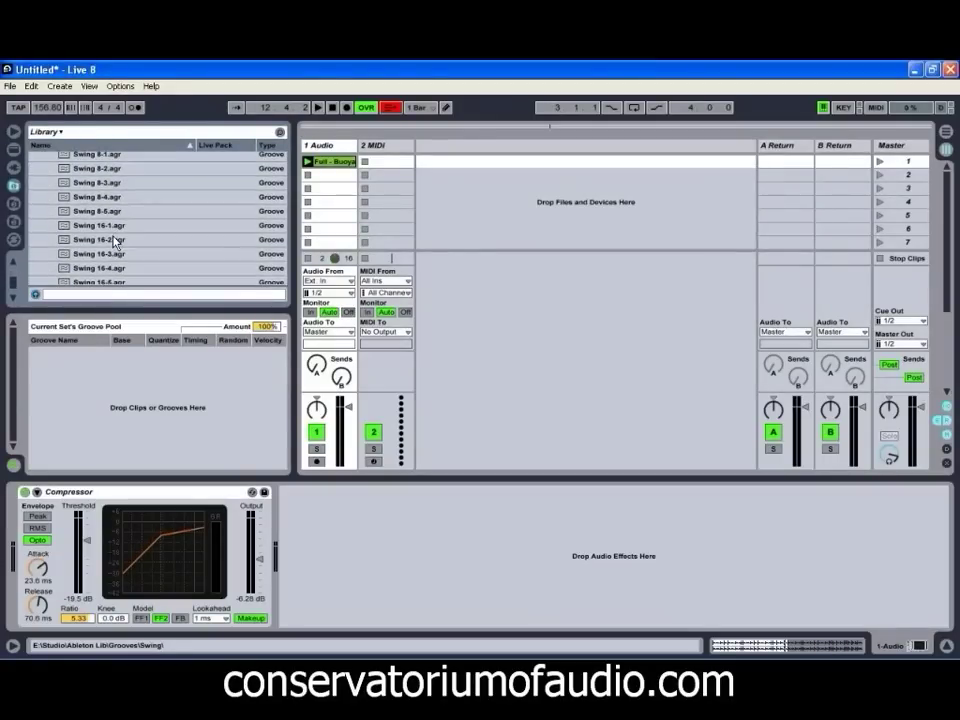
{"action": "scroll", "coordinate": [116, 242], "scroll_direction": "down", "scroll_amount": 2}
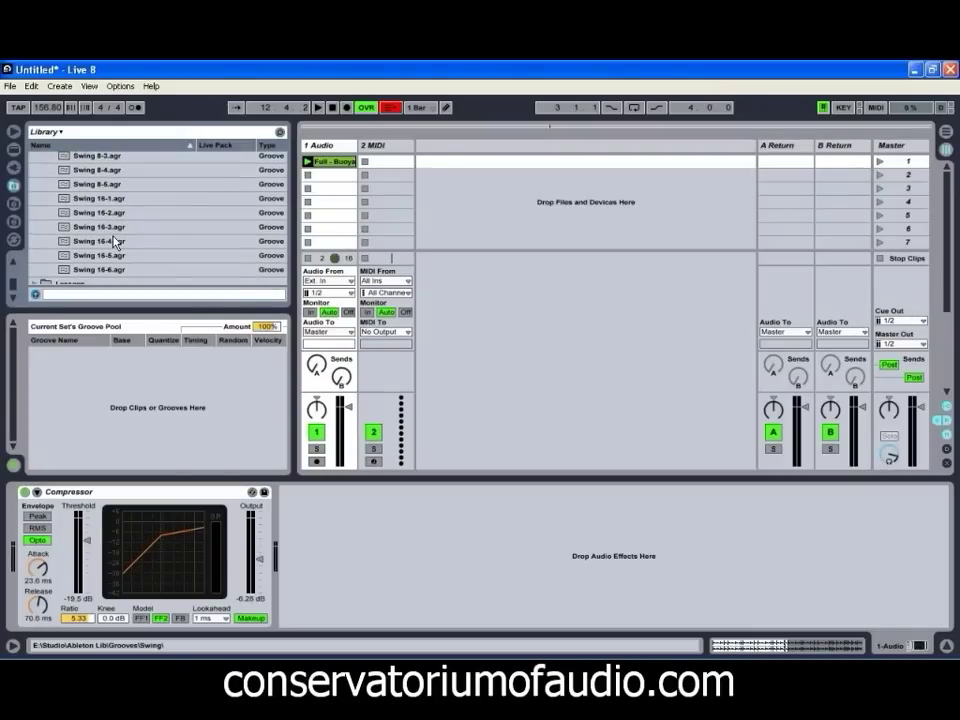
{"action": "left_click_drag", "start_coordinate": [78, 201], "coordinate": [333, 168]}
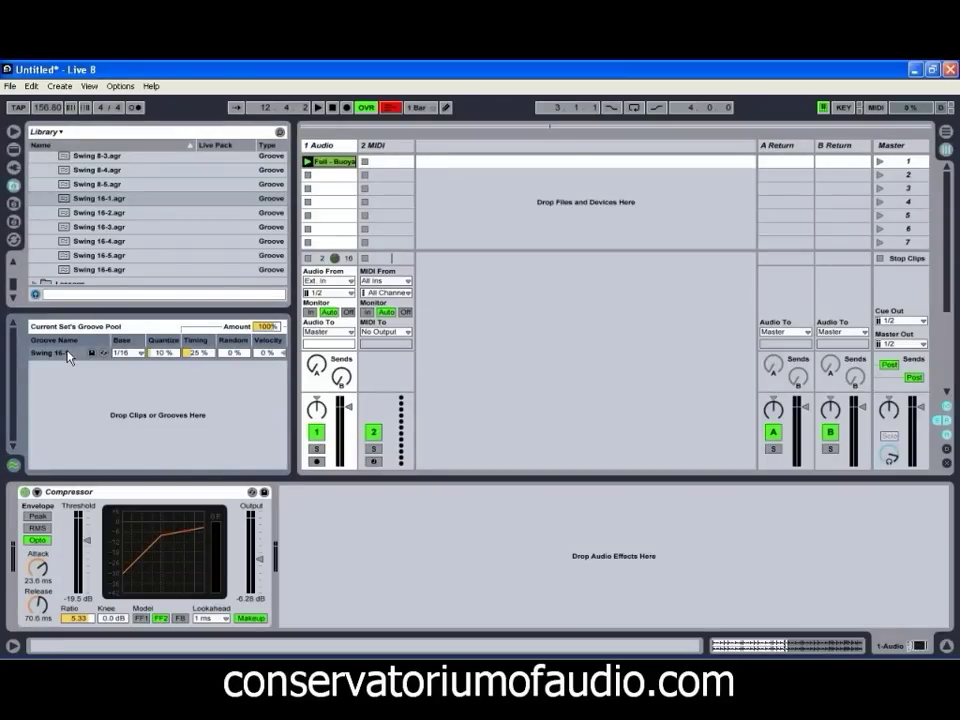
- Delete Swing 16-1 from the Groove Pool and add it straight to the pool from the library
{"action": "key", "text": "Delete"}
{"action": "left_click_drag", "start_coordinate": [90, 200], "coordinate": [85, 370]}
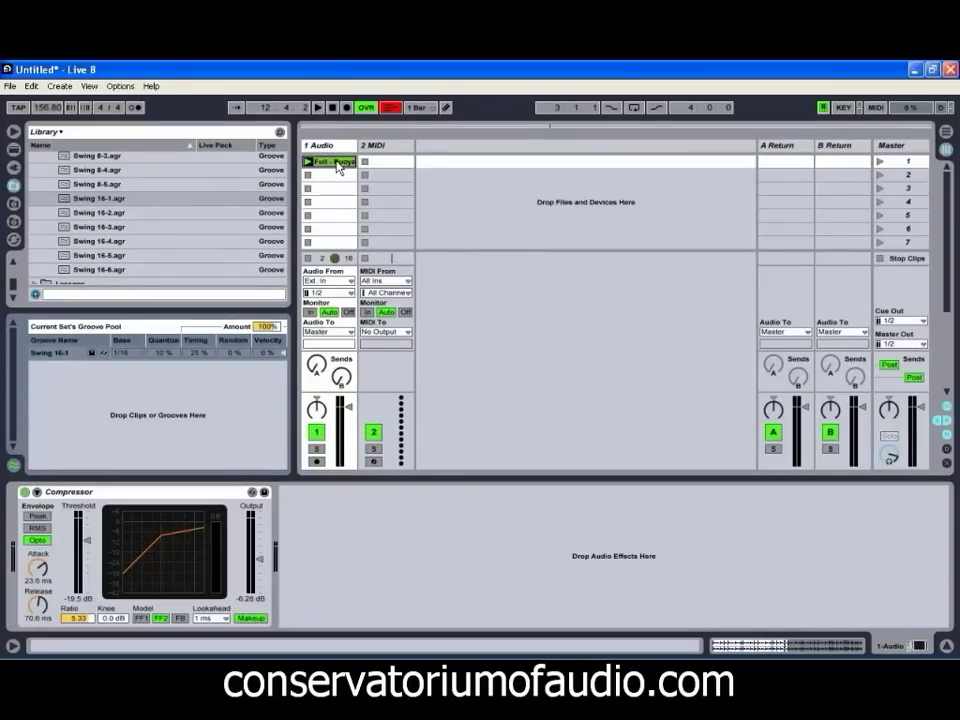
{"action": "left_click", "coordinate": [339, 166]}
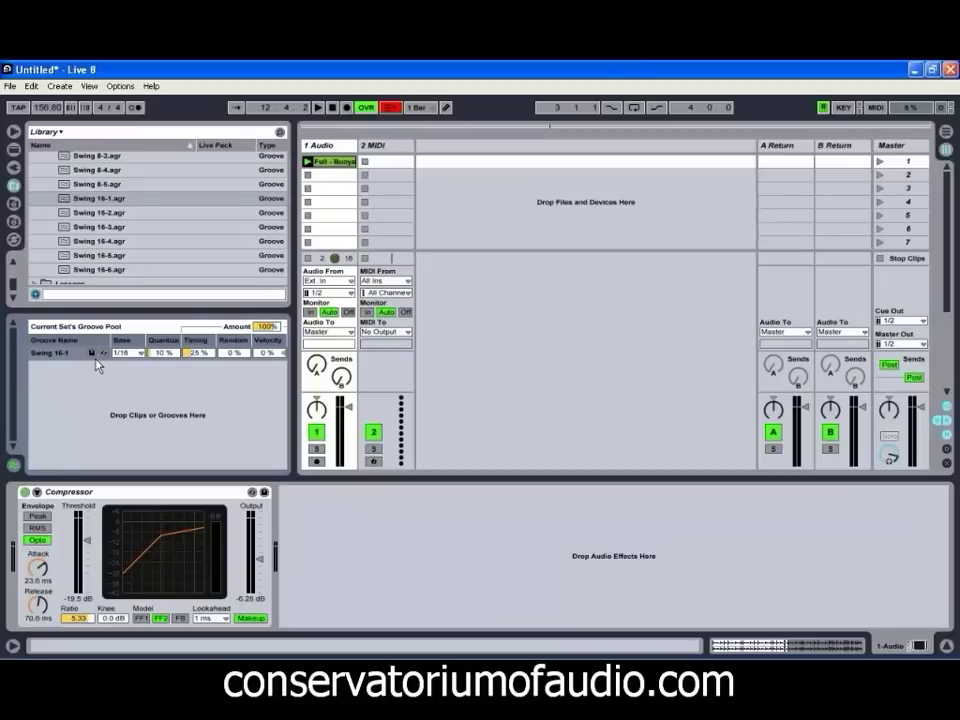
- Review the Base note values offered for the Swing 16-1 groove and keep 1/16
{"action": "left_click", "coordinate": [140, 354]}
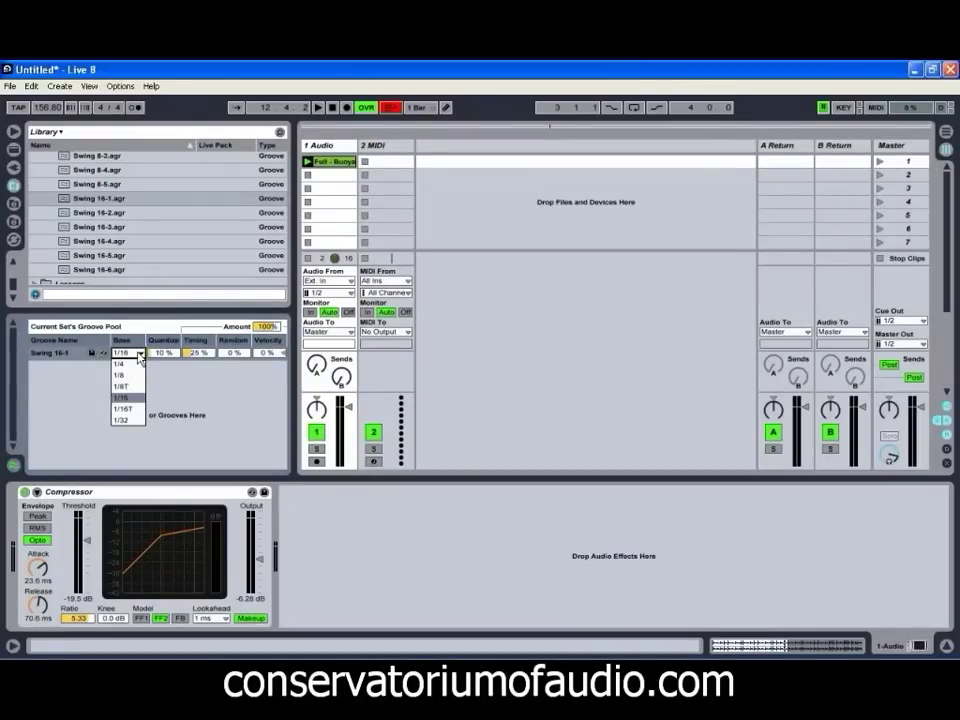
{"action": "left_click", "coordinate": [135, 356]}
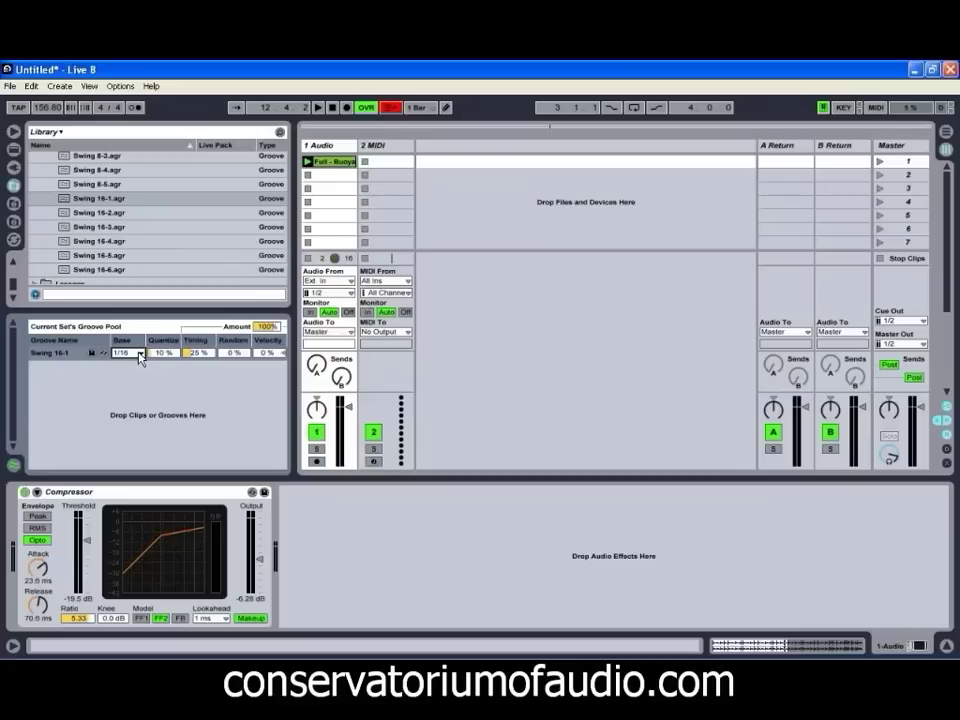
{"action": "left_click", "coordinate": [139, 356]}
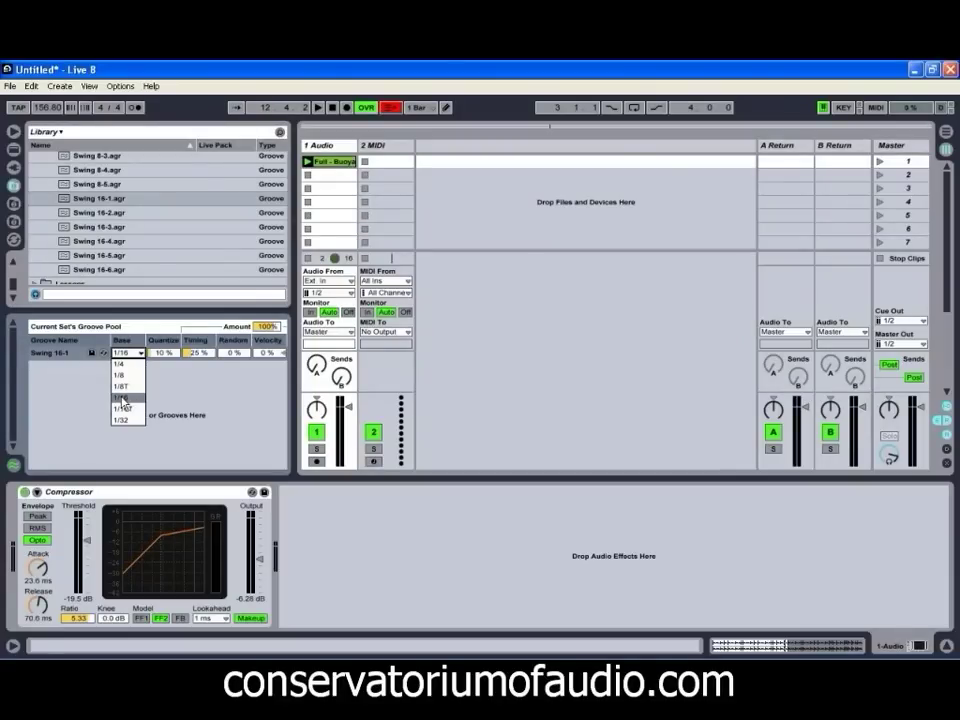
{"action": "left_click", "coordinate": [139, 399]}
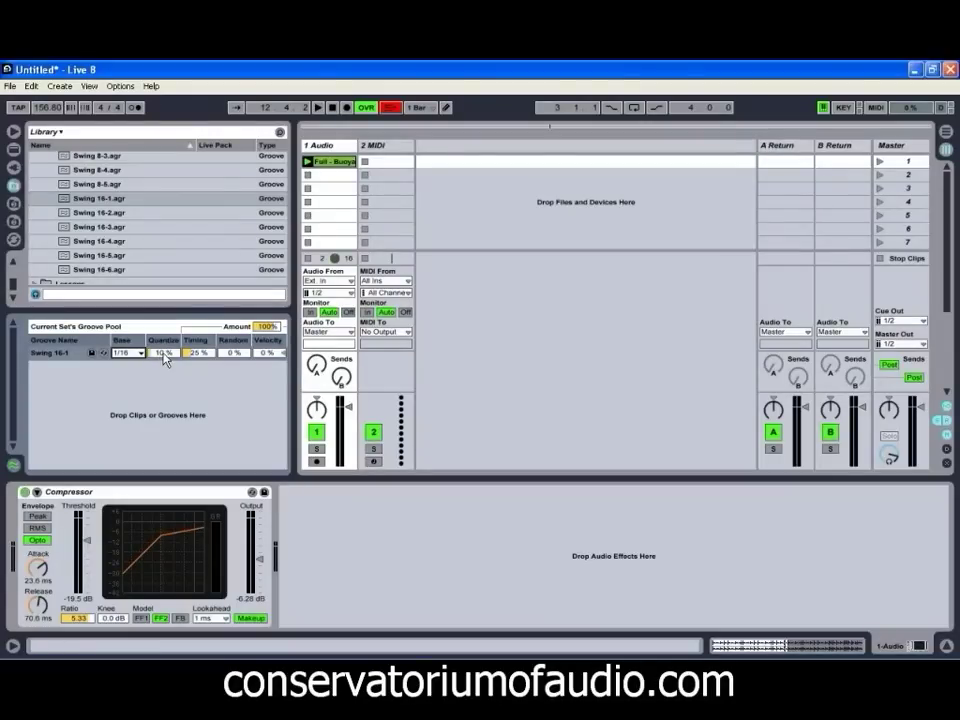
- Set Swing 16-1's Quantize to 44% and the Groove Pool's global Amount to 0%
{"action": "mouse_move", "coordinate": [164, 356]}
{"action": "left_mouse_down"}
{"action": "mouse_move", "coordinate": [167, 270]}
{"action": "mouse_move", "coordinate": [168, 357]}
{"action": "left_mouse_up"}
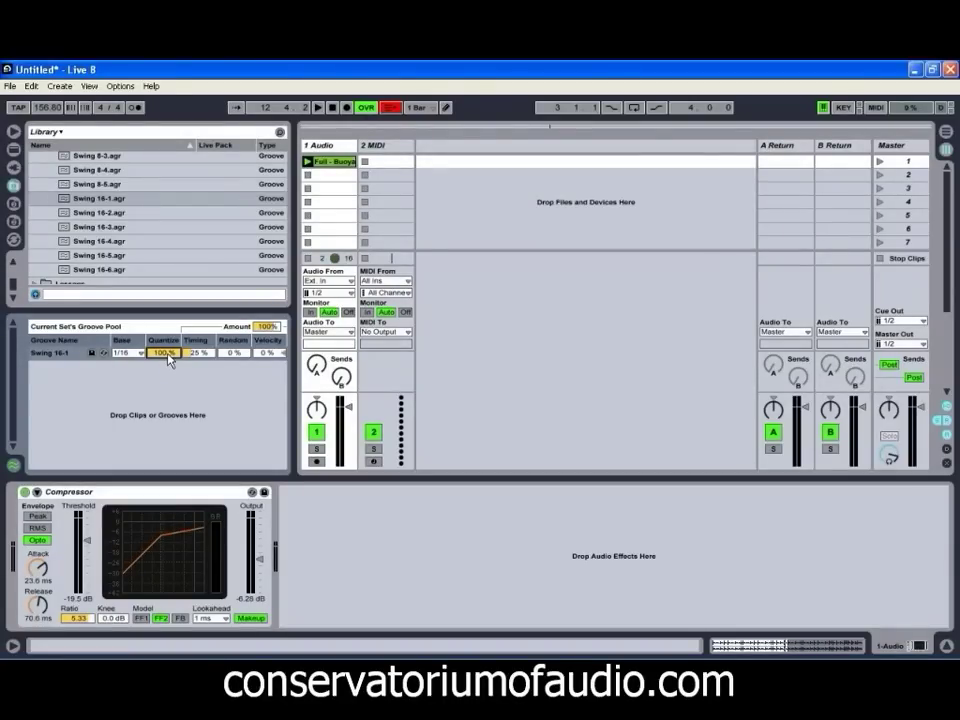
{"action": "left_click_drag", "start_coordinate": [168, 358], "coordinate": [168, 400]}
{"action": "left_click", "coordinate": [205, 356]}
{"action": "left_click", "coordinate": [172, 356]}
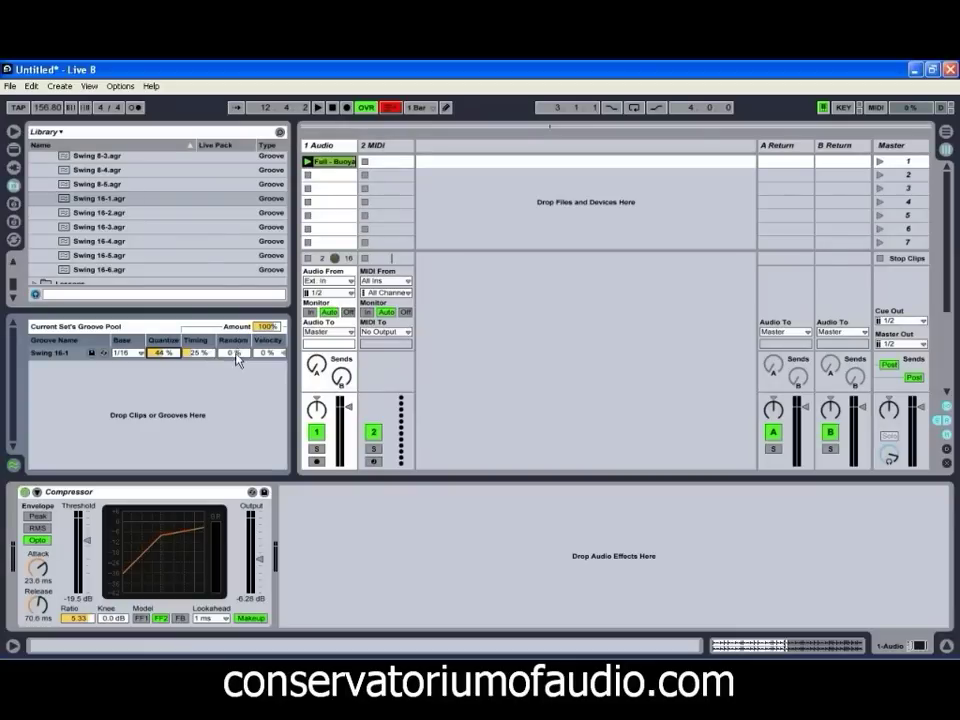
{"action": "left_click_drag", "start_coordinate": [238, 361], "coordinate": [237, 360]}
{"action": "left_click_drag", "start_coordinate": [268, 328], "coordinate": [267, 345]}
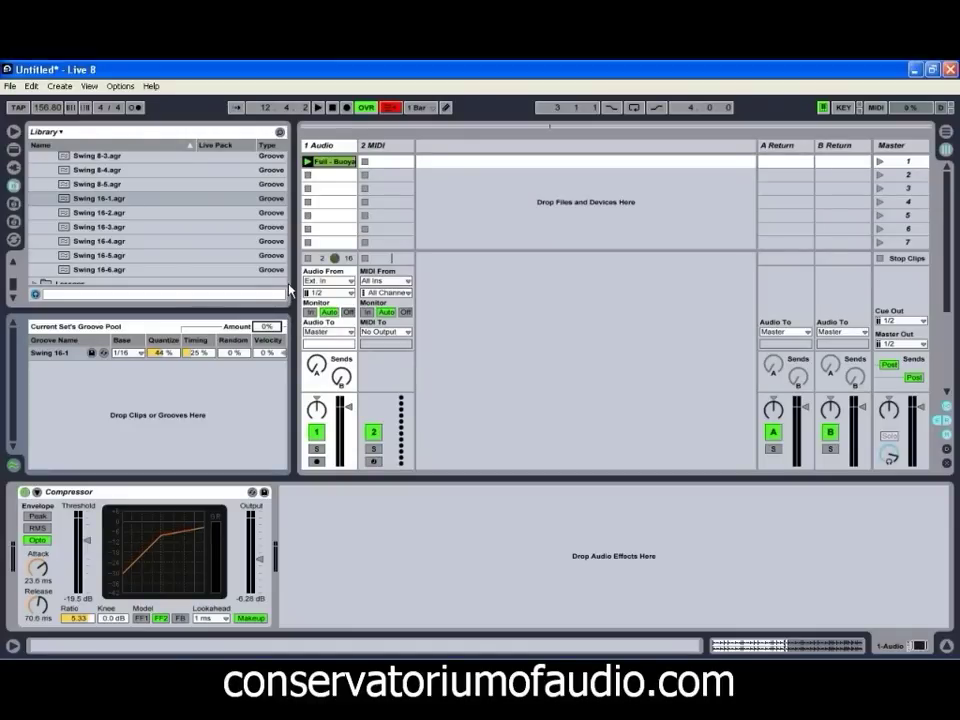
- Play the Full - Buoyant clip and raise the song tempo to 163 BPM
{"action": "left_click", "coordinate": [307, 161]}
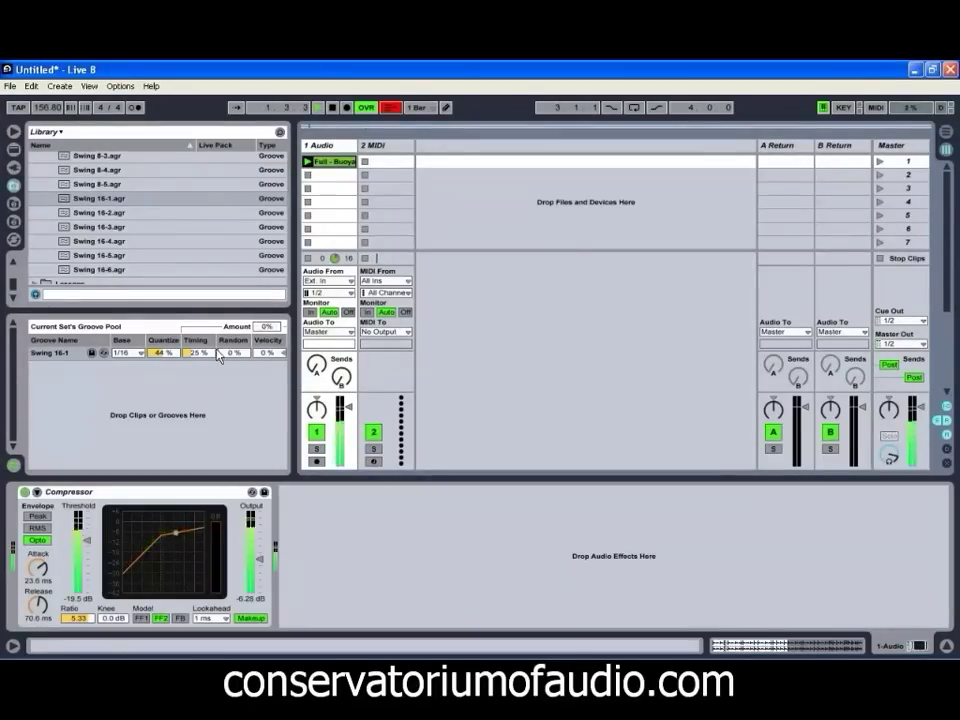
{"action": "left_click_drag", "start_coordinate": [45, 108], "coordinate": [45, 95]}
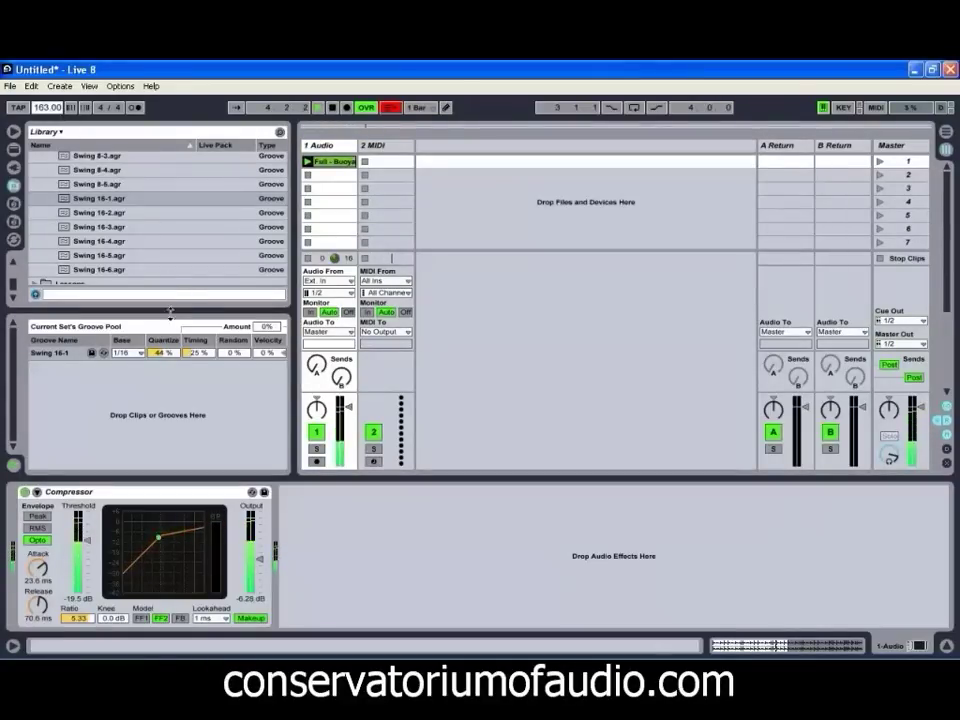
{"action": "scroll", "coordinate": [197, 353], "scroll_direction": "up", "scroll_amount": 15}
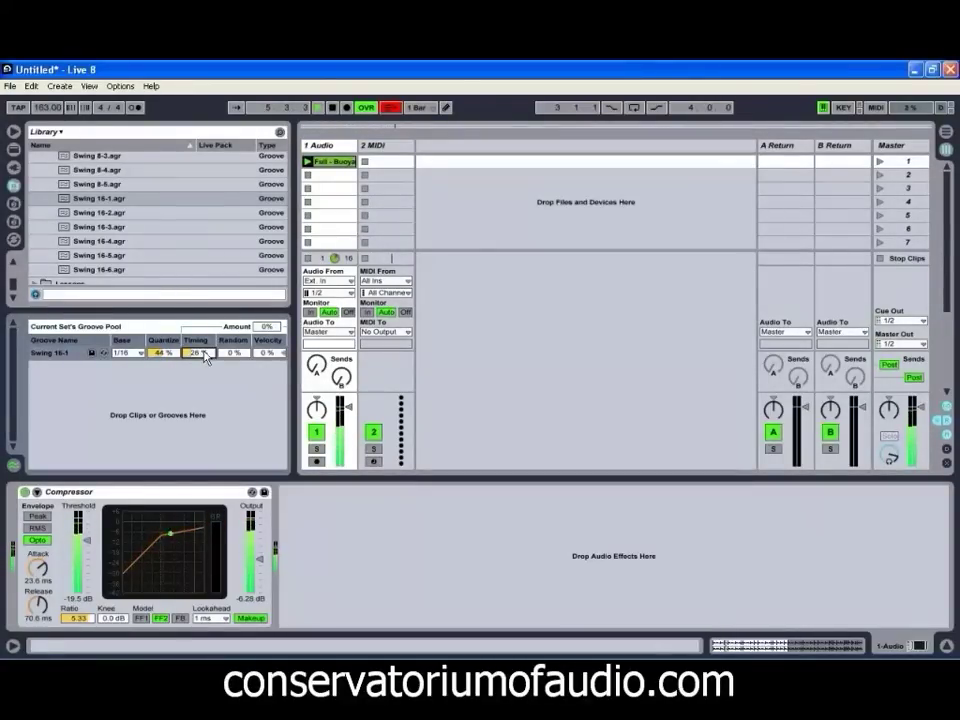
- Set Swing 16-1's Timing and Quantize to 100% and the Groove Pool's global Amount to 100% during playback
{"action": "left_click_drag", "start_coordinate": [205, 357], "coordinate": [206, 356]}
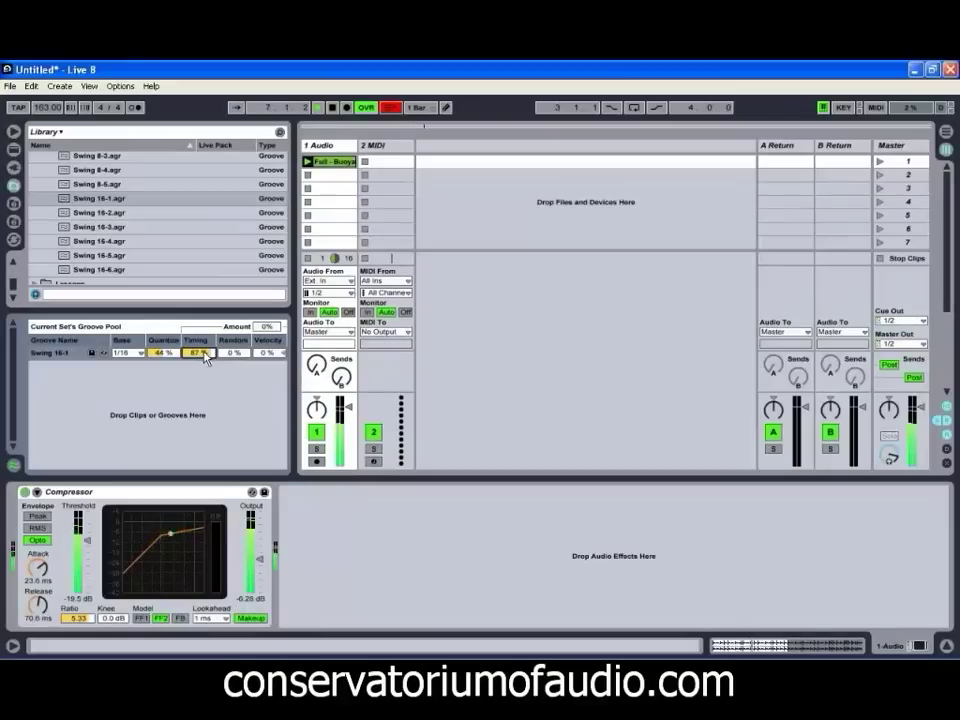
{"action": "left_click", "coordinate": [277, 331]}
{"action": "left_click_drag", "start_coordinate": [277, 331], "coordinate": [279, 333]}
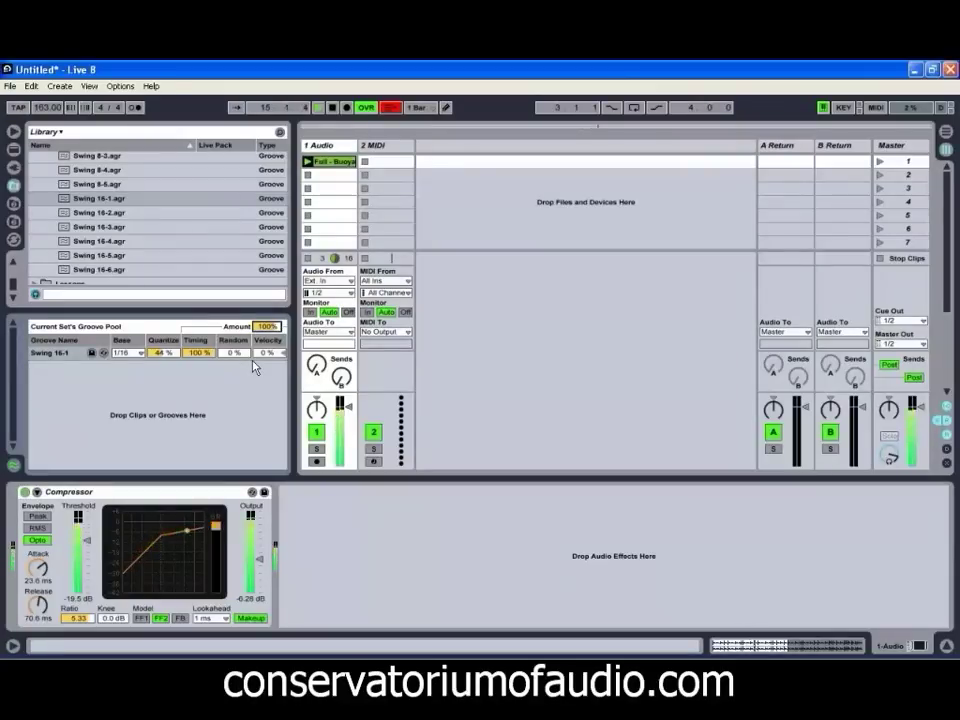
{"action": "left_click_drag", "start_coordinate": [170, 353], "coordinate": [170, 353]}
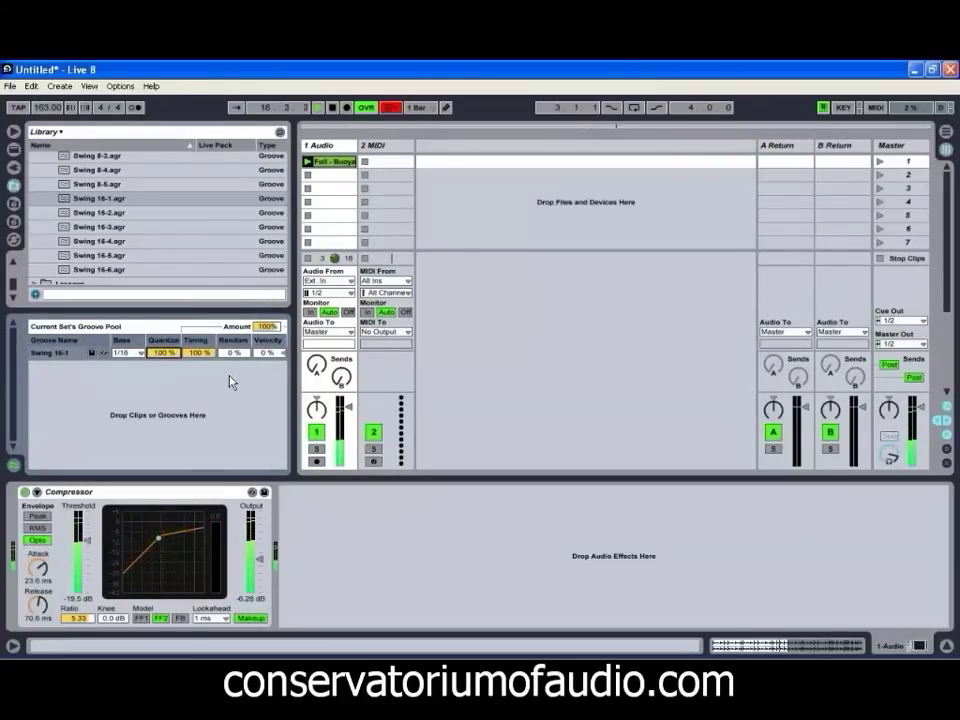
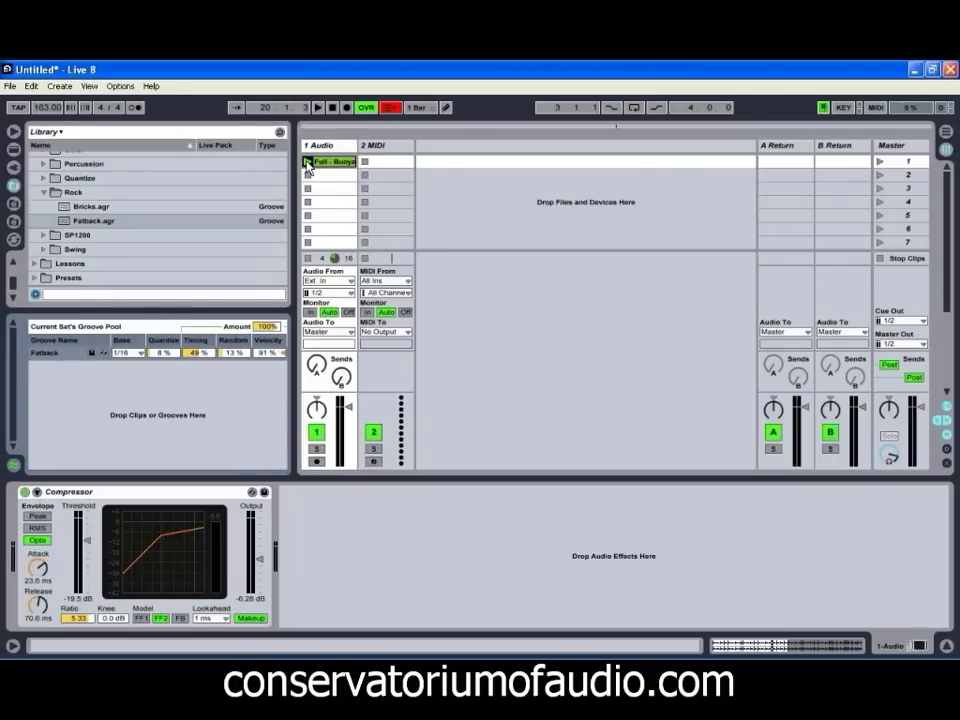
- Play the Full - Buoyant clip with the Fatback groove, lowering its Velocity and setting its Timing to 0%
{"action": "left_click", "coordinate": [308, 163]}
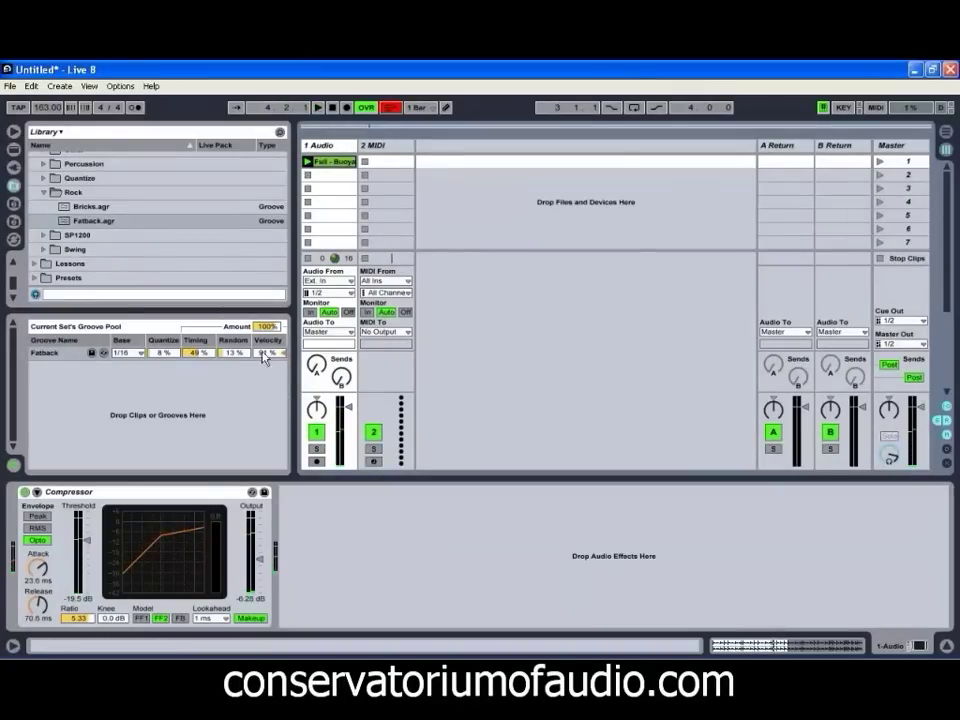
{"action": "left_click_drag", "start_coordinate": [265, 360], "coordinate": [271, 361]}
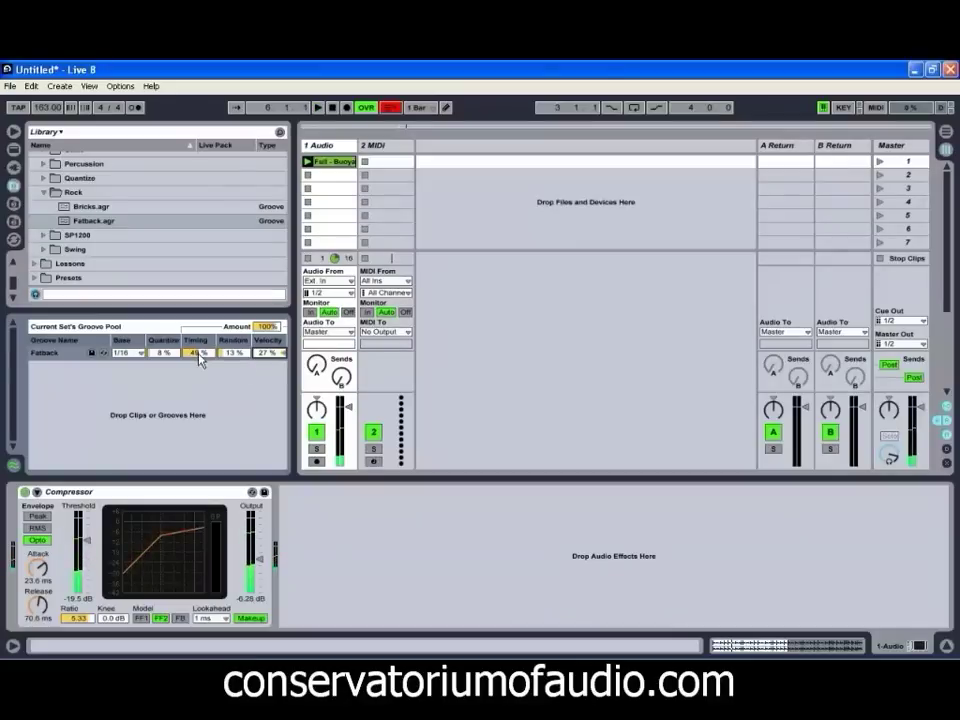
{"action": "left_click_drag", "start_coordinate": [199, 352], "coordinate": [201, 360]}
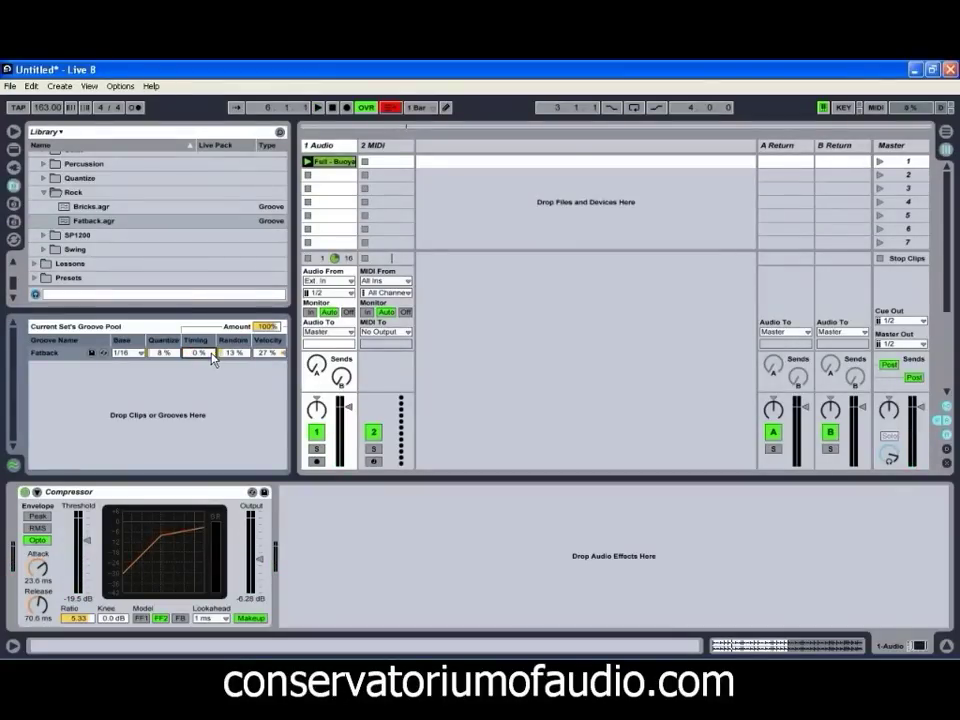
{"action": "key", "text": "space"}
{"action": "left_click_drag", "start_coordinate": [268, 351], "coordinate": [263, 358]}
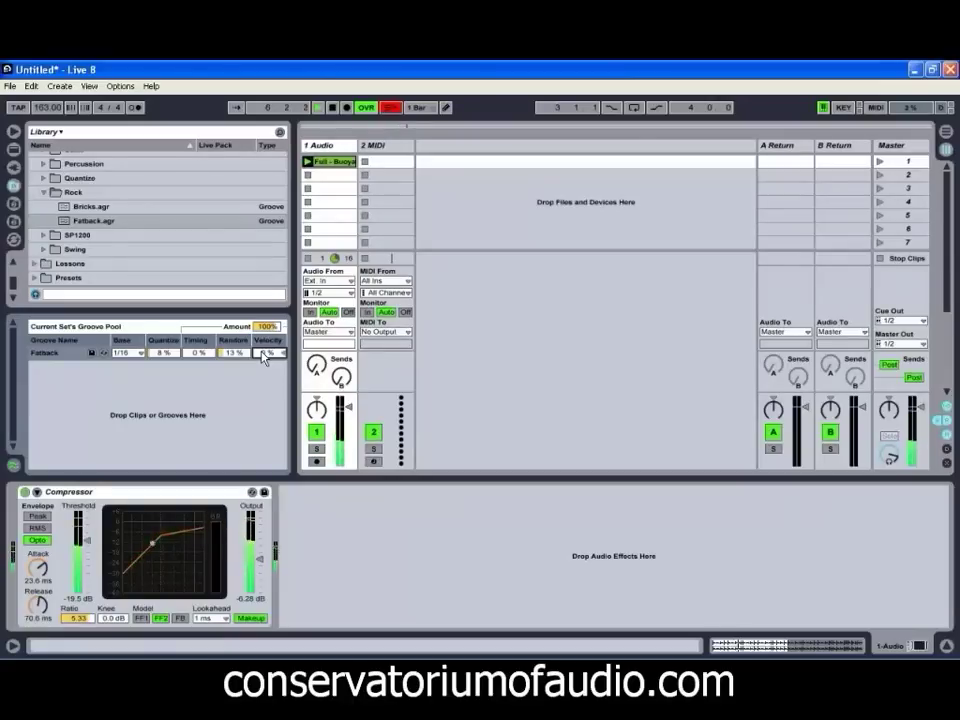
- Set the Fatback groove's Timing to 62%, Velocity to 14% and Random to 16%
{"action": "left_click_drag", "start_coordinate": [190, 353], "coordinate": [196, 360]}
{"action": "left_click_drag", "start_coordinate": [282, 355], "coordinate": [270, 357]}
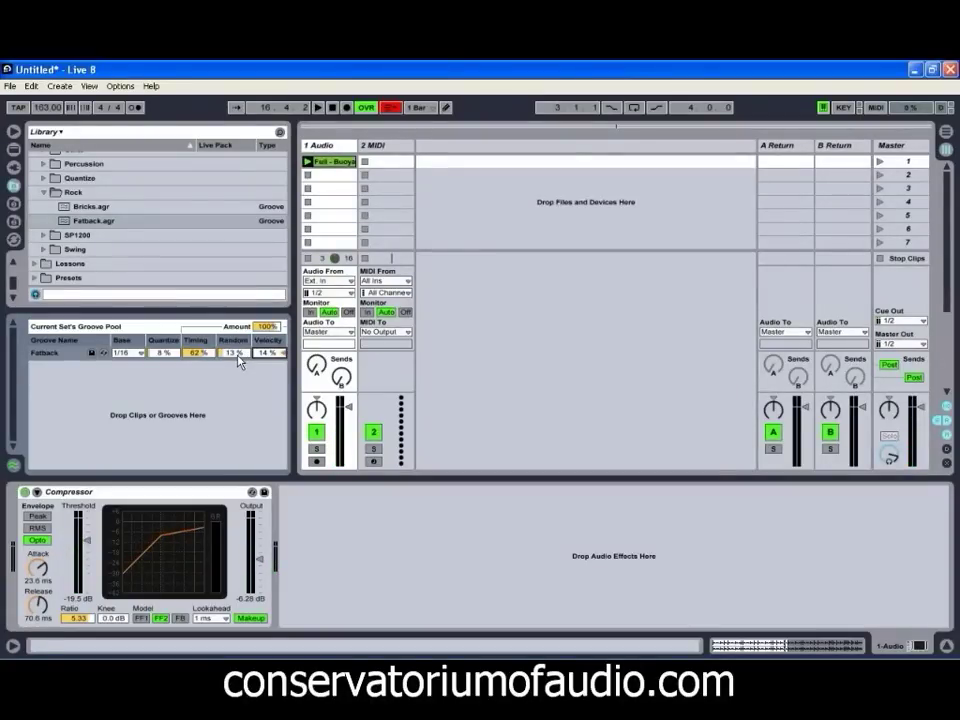
{"action": "left_click_drag", "start_coordinate": [239, 361], "coordinate": [237, 363]}
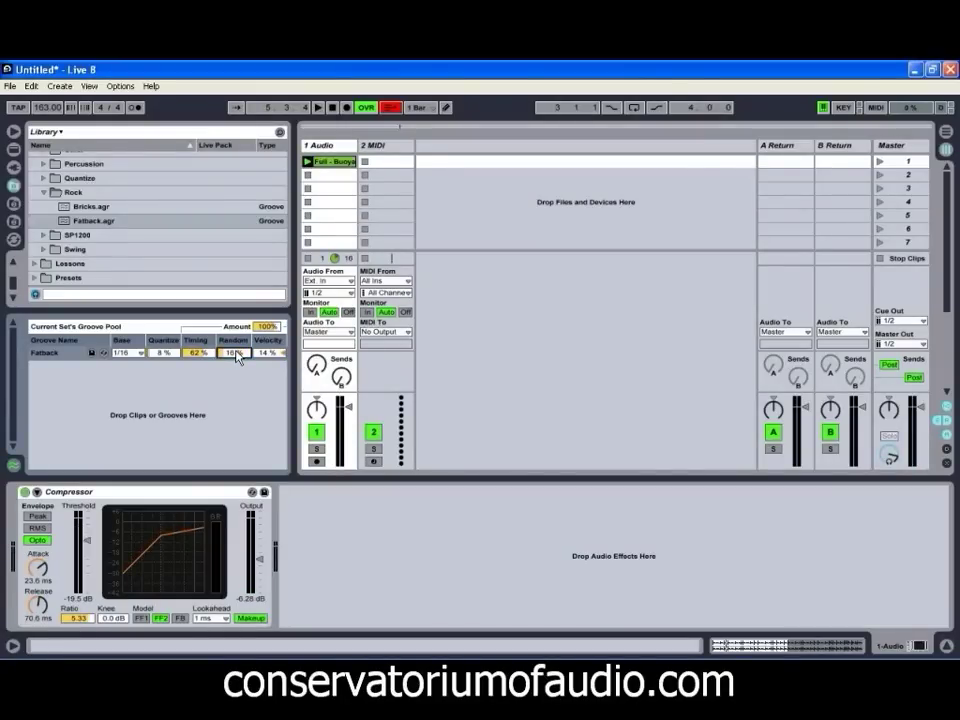
- Audition drum loops from the AC Sample Library and load Main Kit - Uberante into the second clip slot of the 1 Audio track
{"action": "left_click", "coordinate": [43, 193]}
{"action": "scroll", "coordinate": [107, 236], "scroll_direction": "up", "scroll_amount": 3}
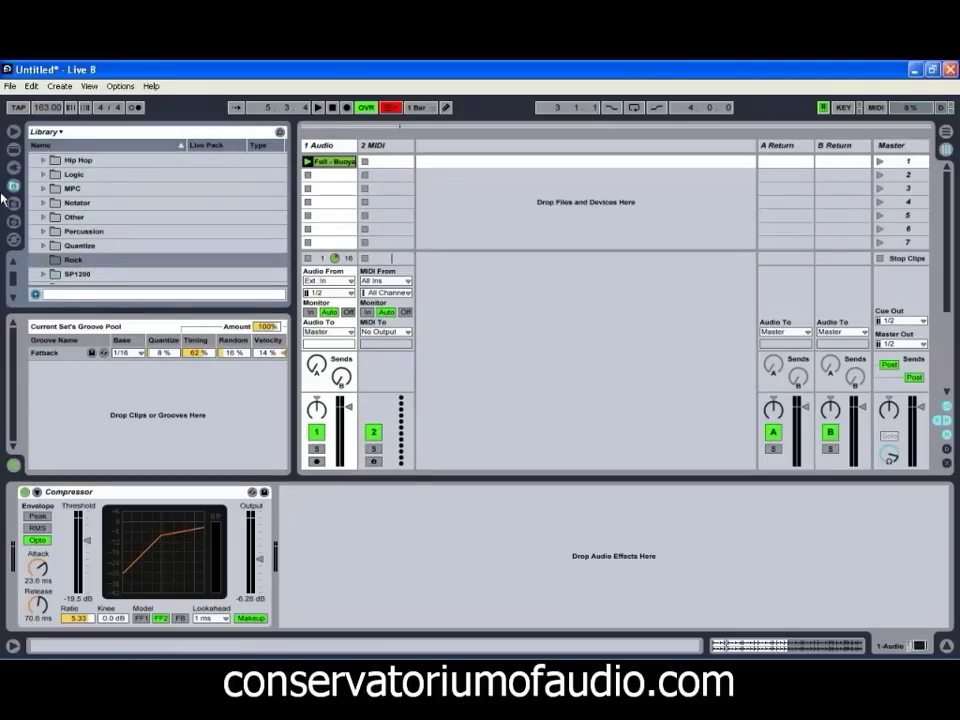
{"action": "left_click", "coordinate": [13, 204]}
{"action": "scroll", "coordinate": [130, 234], "scroll_direction": "down", "scroll_amount": 7}
{"action": "scroll", "coordinate": [130, 234], "scroll_direction": "down", "scroll_amount": 6}
{"action": "scroll", "coordinate": [130, 234], "scroll_direction": "down", "scroll_amount": 3}
{"action": "left_click", "coordinate": [75, 216]}
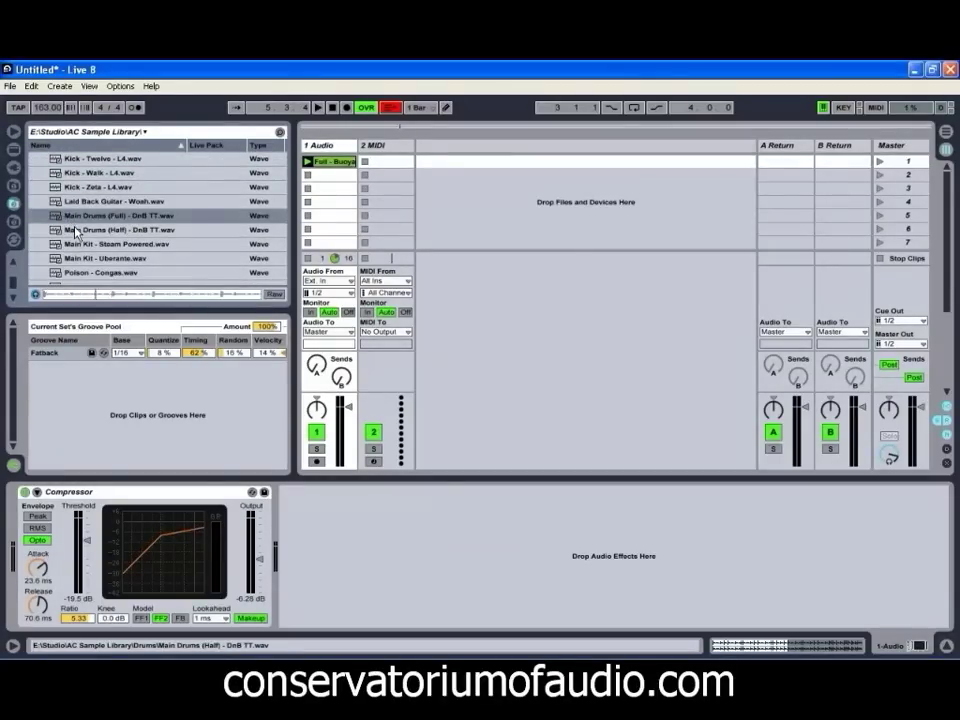
{"action": "left_click", "coordinate": [75, 244]}
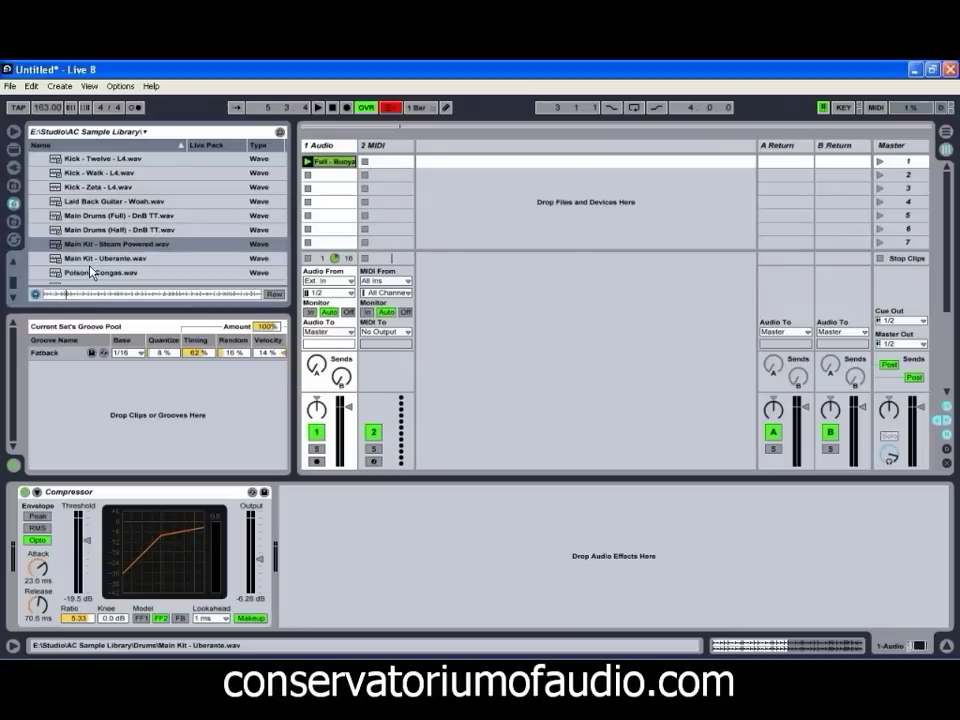
{"action": "left_click", "coordinate": [90, 271]}
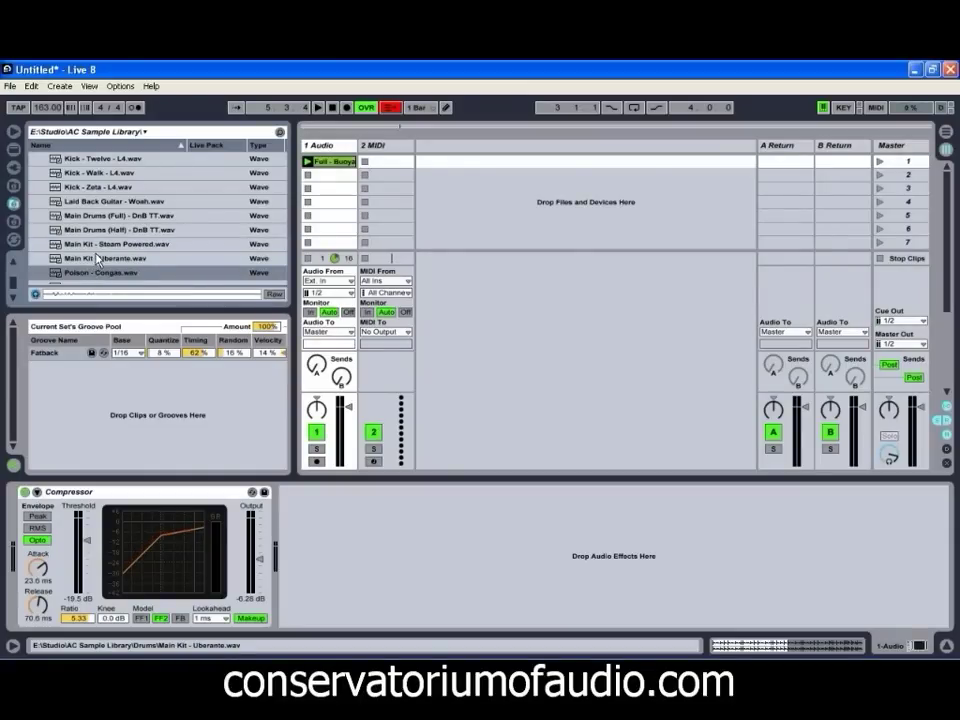
{"action": "left_click", "coordinate": [95, 259]}
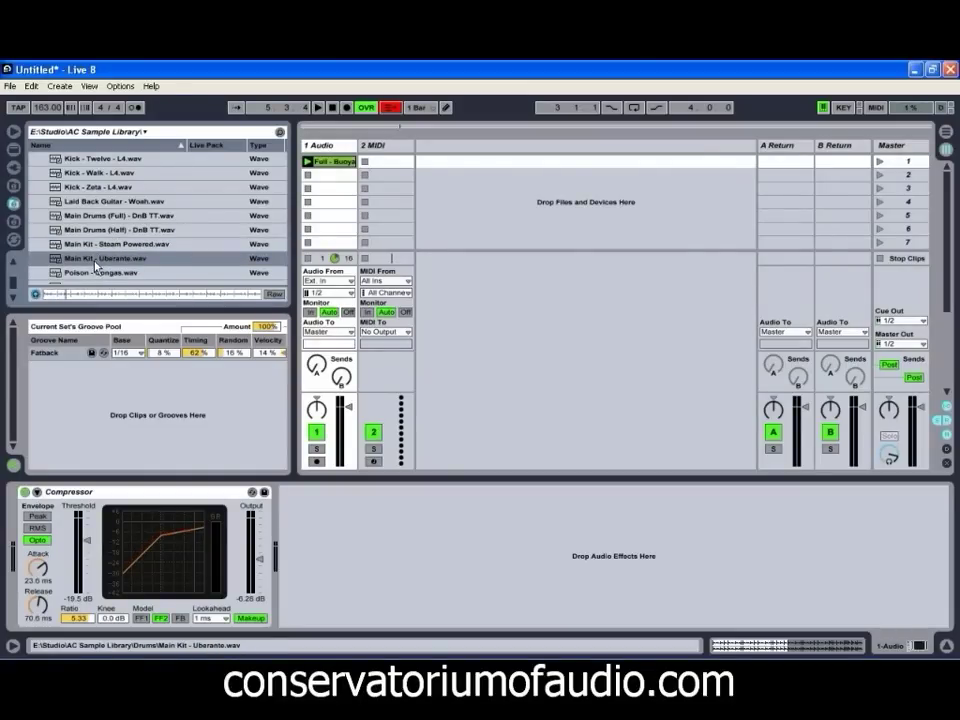
{"action": "left_click_drag", "start_coordinate": [97, 264], "coordinate": [310, 177]}
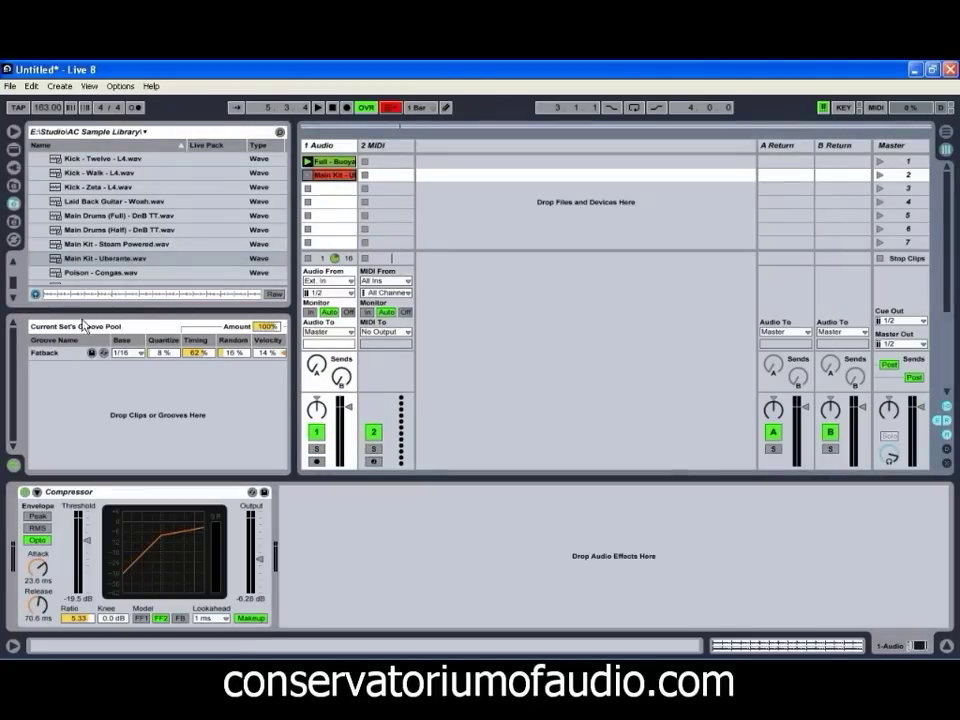
- Delete Fatback from the Groove Pool and play the Main Kit - Uberante clip with the tempo set to 126 BPM
{"action": "right_click", "coordinate": [60, 353]}
{"action": "left_click", "coordinate": [80, 359]}
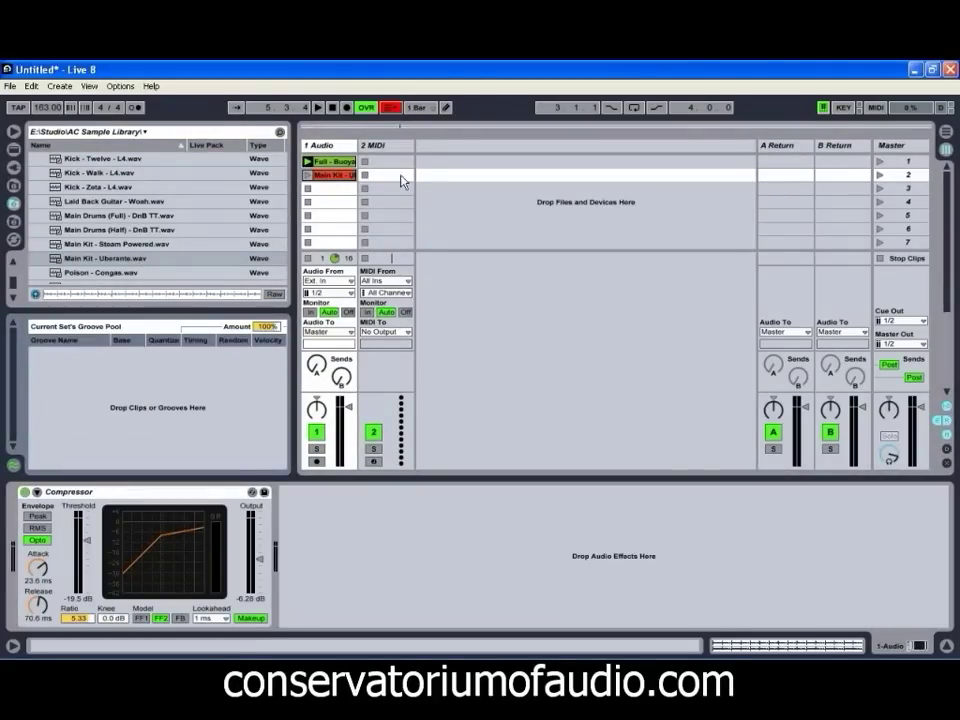
{"action": "left_click", "coordinate": [307, 175]}
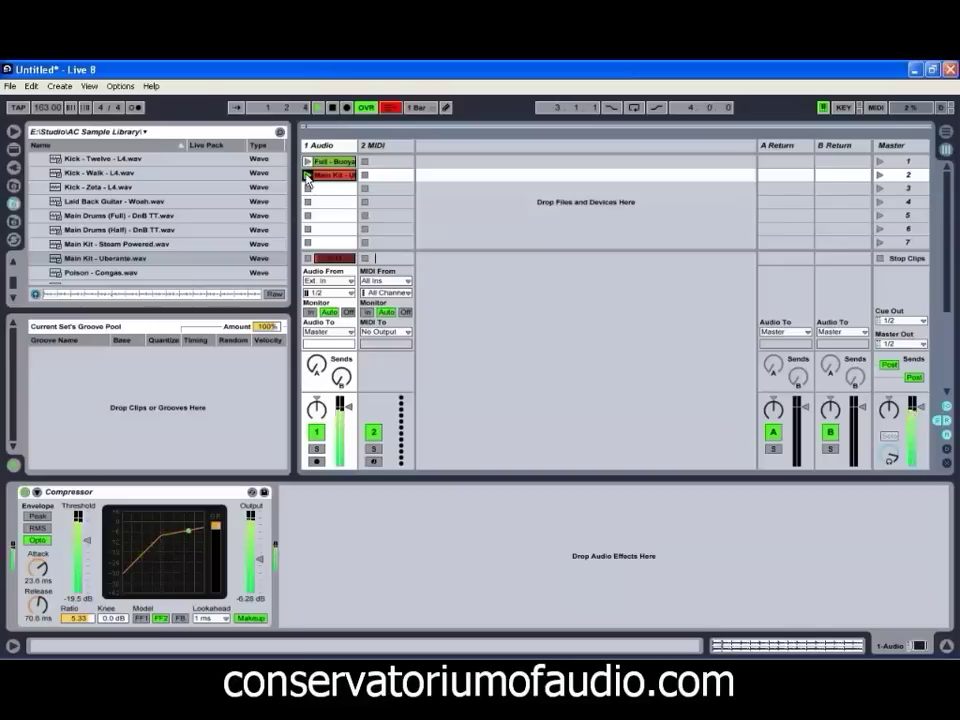
{"action": "left_click_drag", "start_coordinate": [53, 111], "coordinate": [53, 115]}
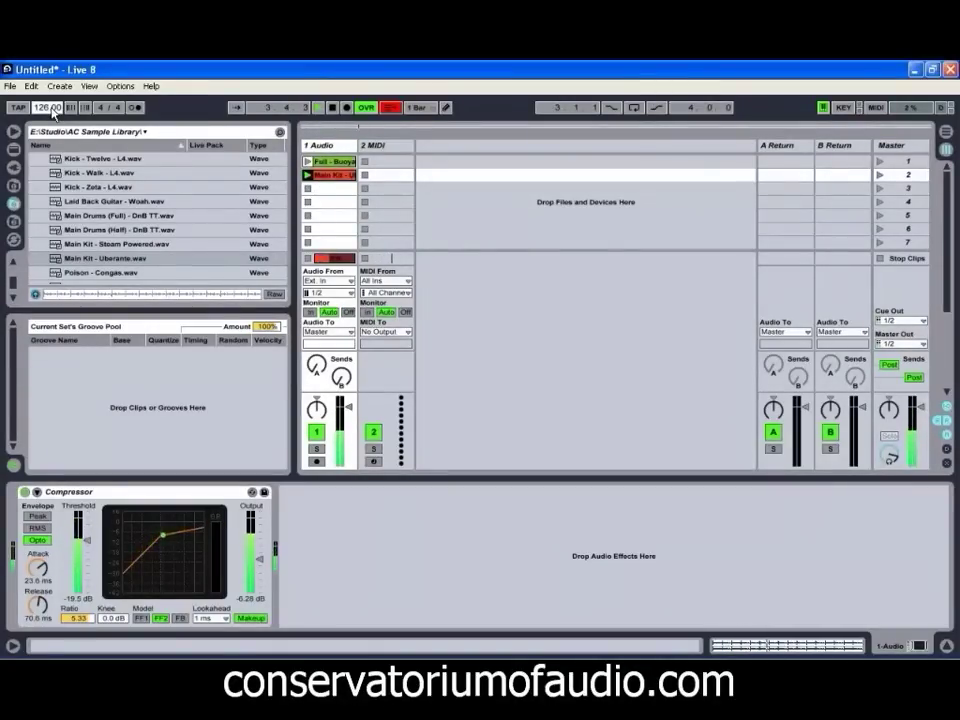
- Look through the Live devices and the plug-in devices for one to use
{"action": "left_click", "coordinate": [13, 149]}
{"action": "scroll", "coordinate": [90, 192], "scroll_direction": "up", "scroll_amount": 2}
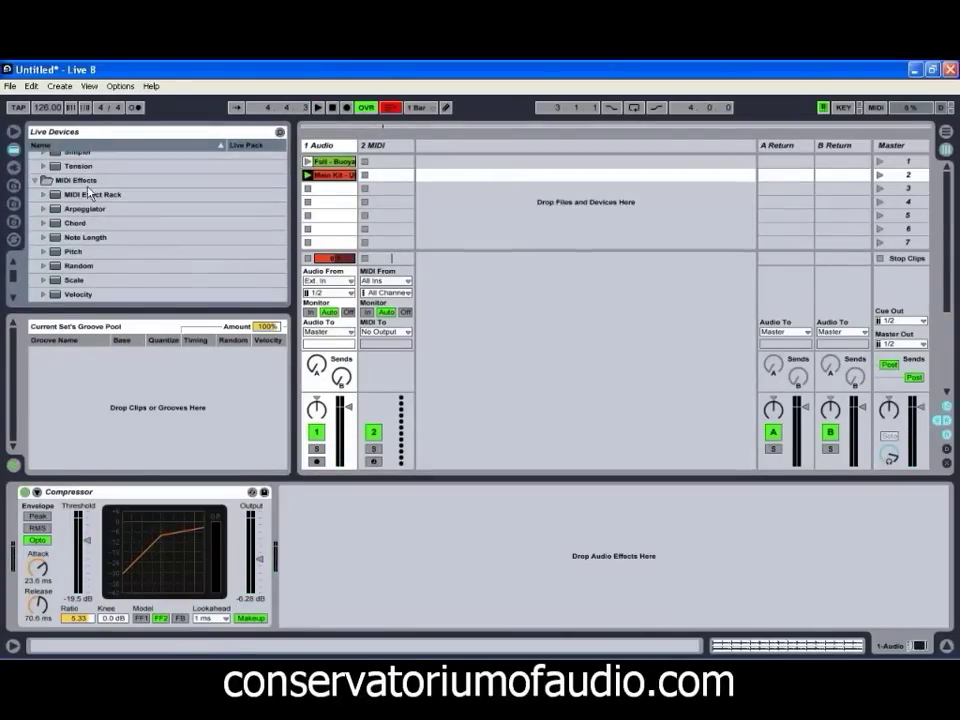
{"action": "left_click", "coordinate": [12, 168]}
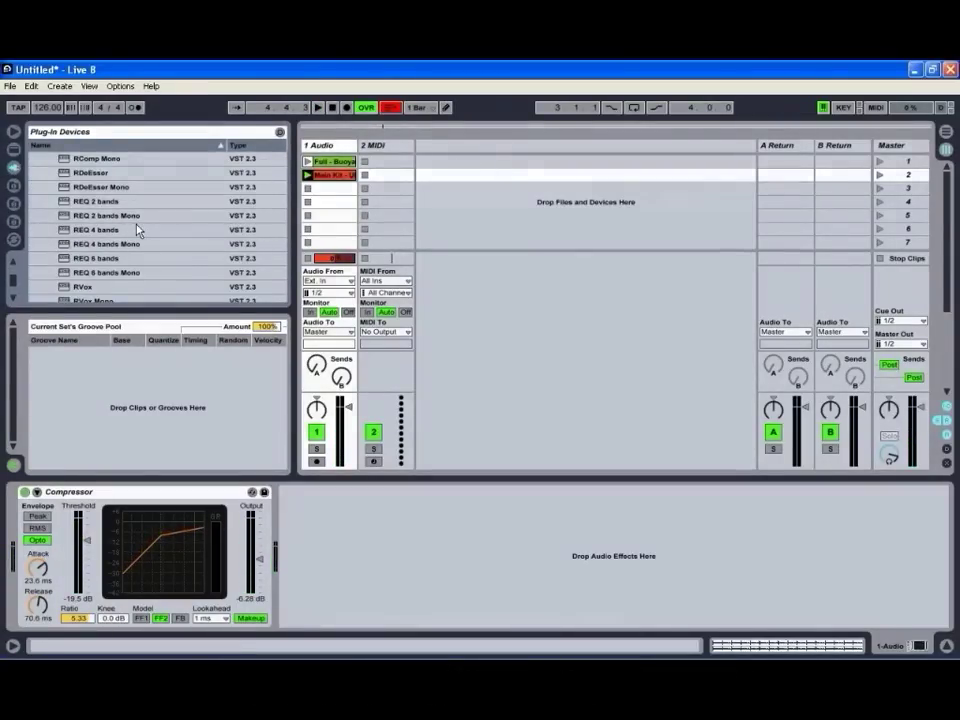